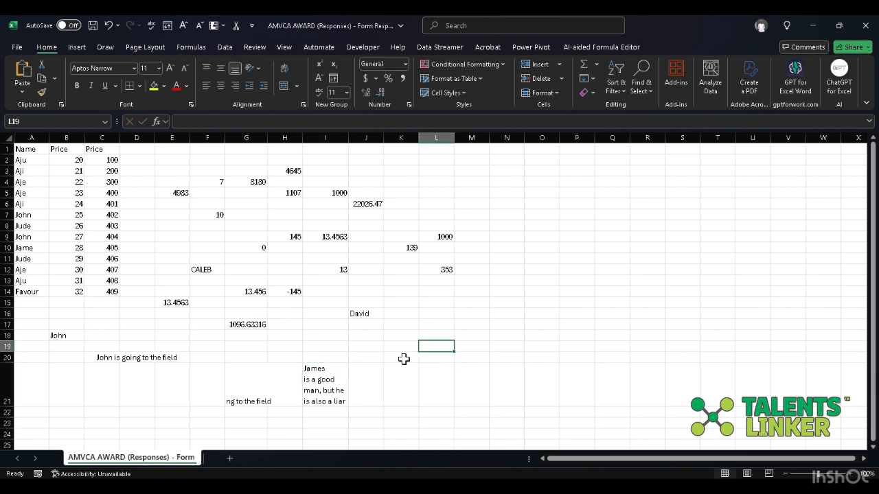
- Enter the formula =CLEAN(I21) in cell K19 to strip the line breaks from the sentence in I21
{"action": "left_click", "coordinate": [340, 383]}
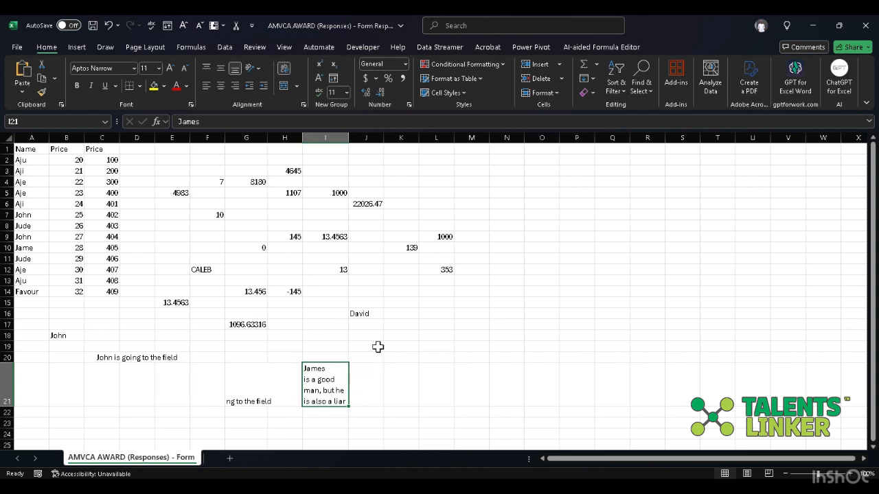
{"action": "left_click", "coordinate": [398, 336]}
{"action": "left_click", "coordinate": [315, 382]}
{"action": "left_click", "coordinate": [406, 345]}
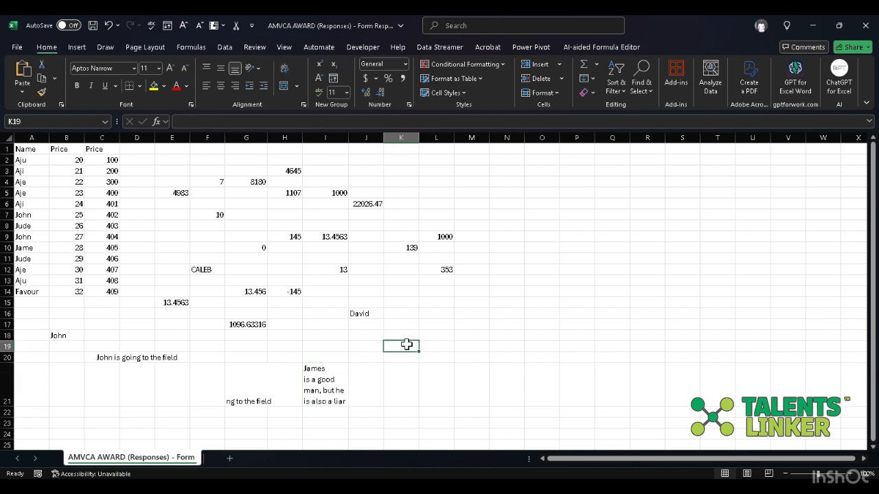
{"action": "type", "text": "="}
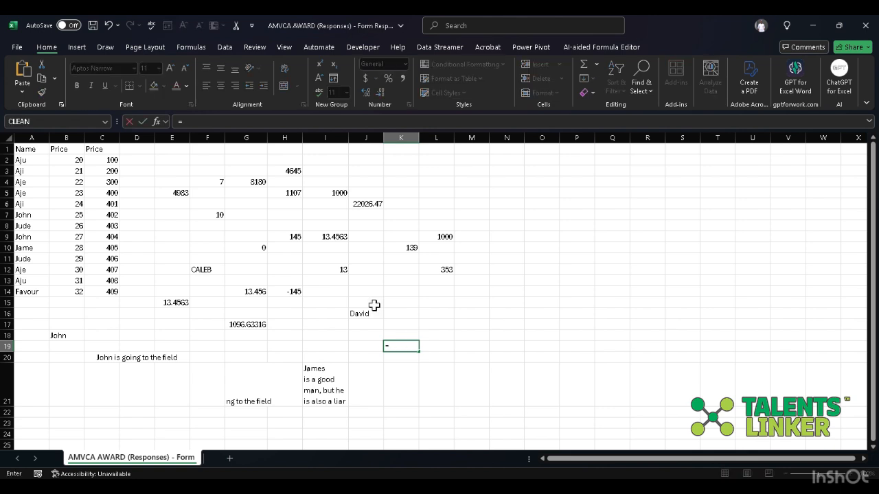
{"action": "left_click", "coordinate": [221, 116]}
{"action": "type", "text": "Clean"}
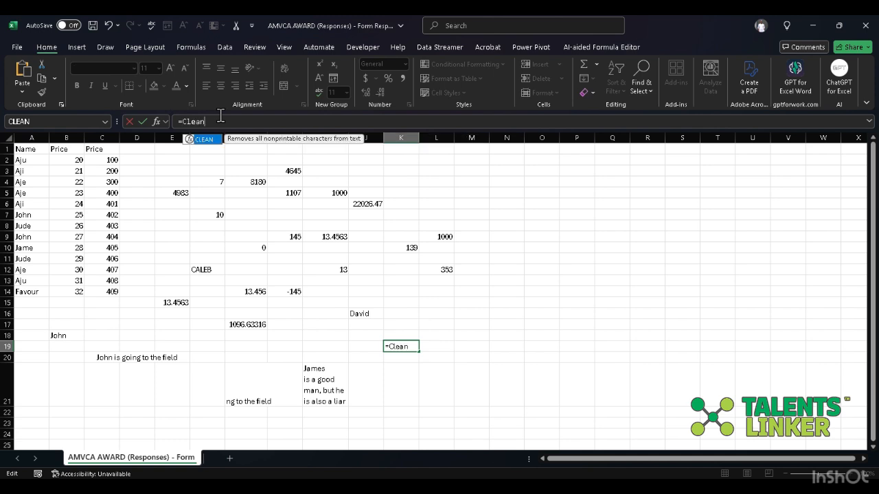
{"action": "type", "text": "("}
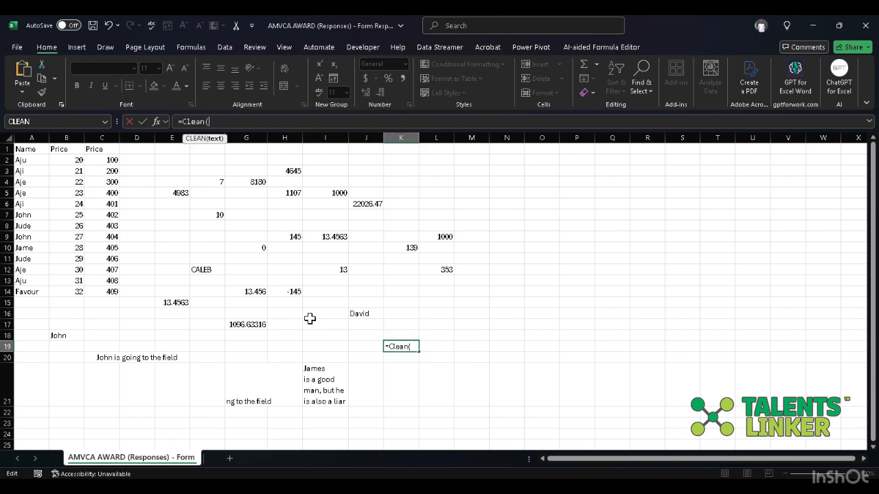
{"action": "left_click", "coordinate": [334, 374]}
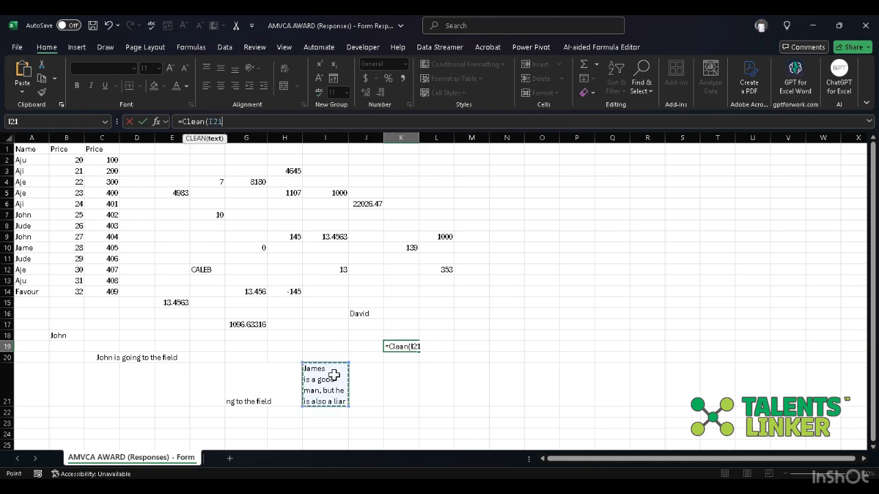
{"action": "left_click", "coordinate": [296, 120]}
{"action": "type", "text": ")"}
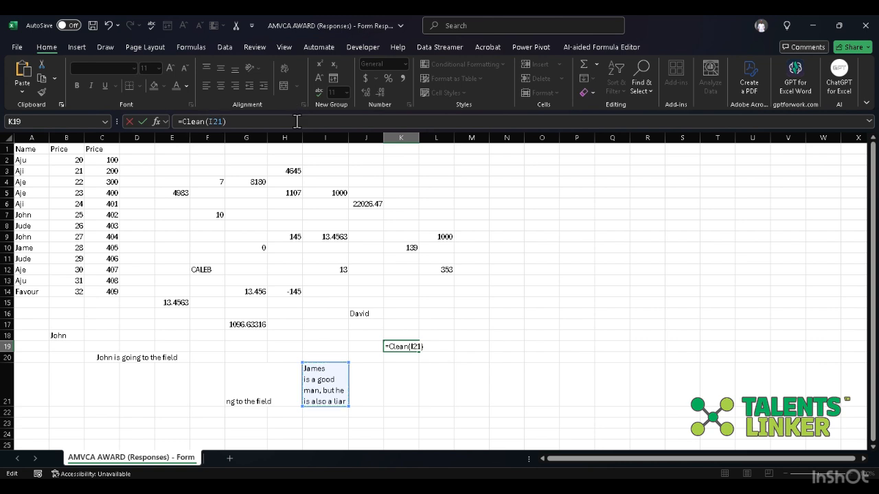
{"action": "key", "text": "Return"}
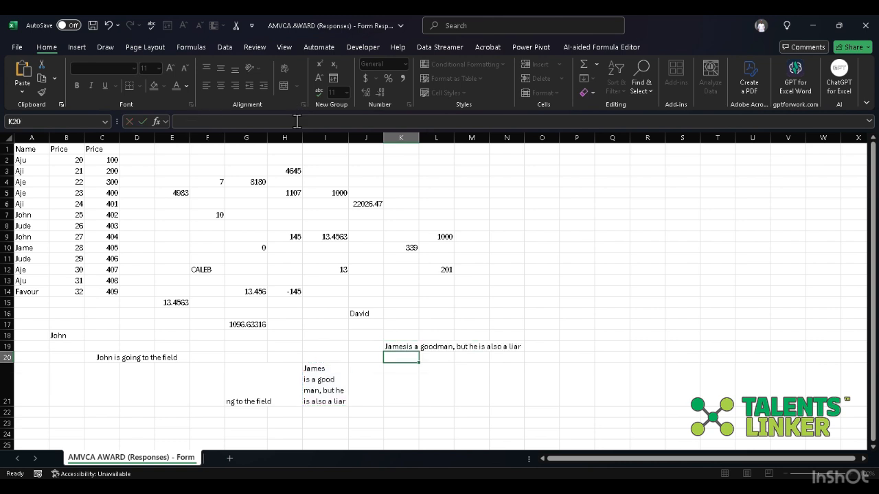
- Insert a space before "is a good" in the source sentence in cell I21
{"action": "left_click", "coordinate": [409, 345]}
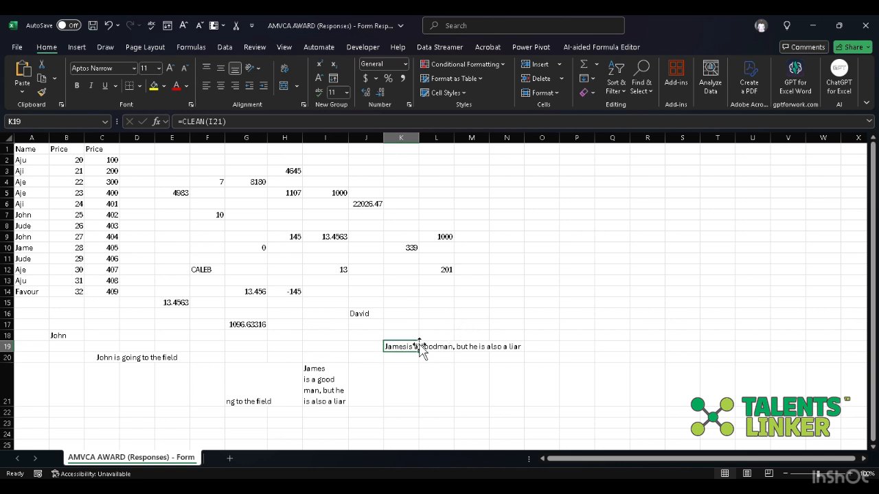
{"action": "left_click", "coordinate": [311, 377]}
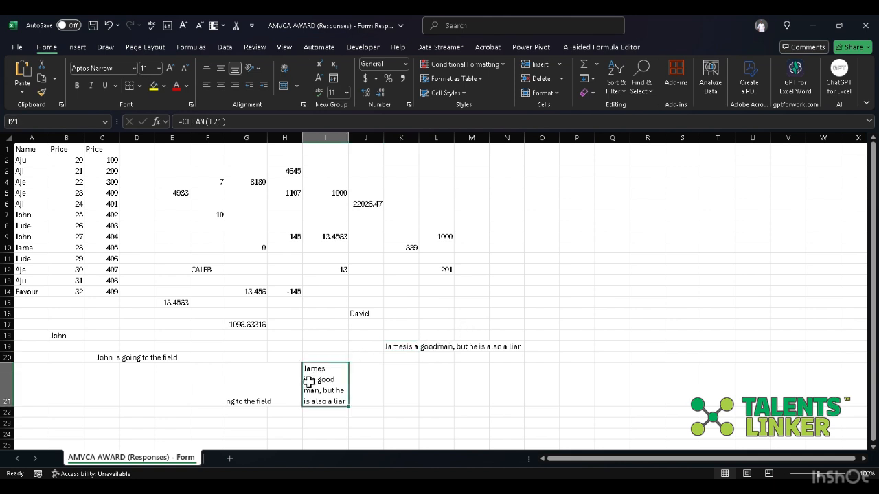
{"action": "double_click", "coordinate": [309, 381]}
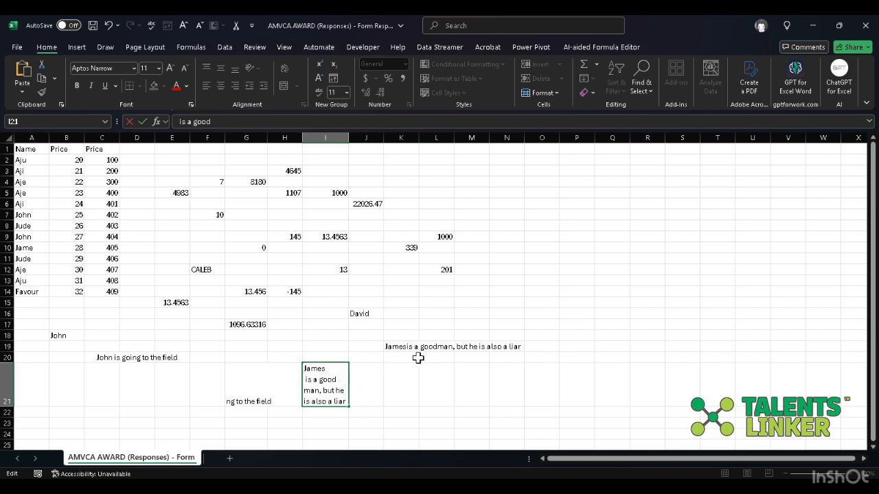
{"action": "left_click", "coordinate": [447, 339]}
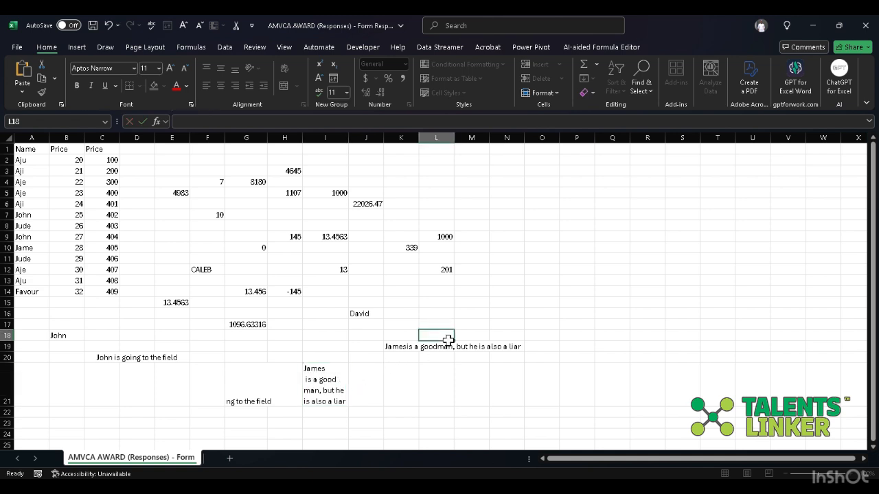
{"action": "left_click", "coordinate": [542, 343]}
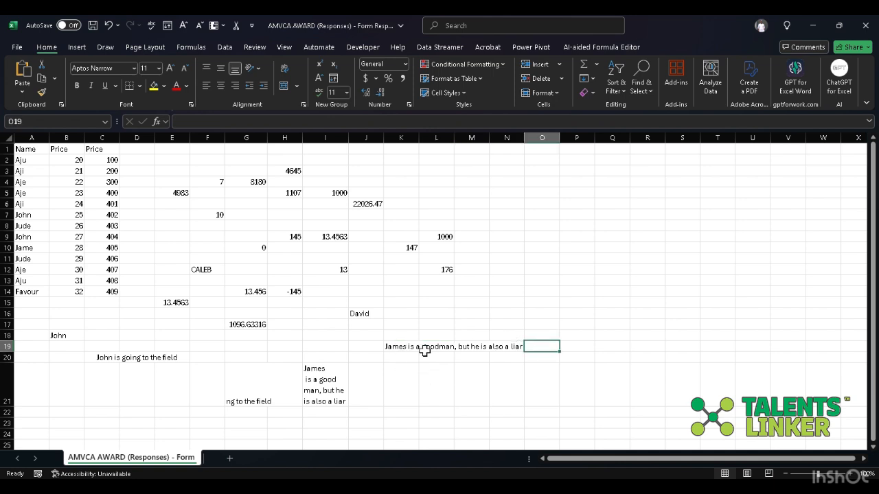
- Merge and center cells K19 to N19, which hold the cleaned sentence
{"action": "left_click", "coordinate": [320, 379]}
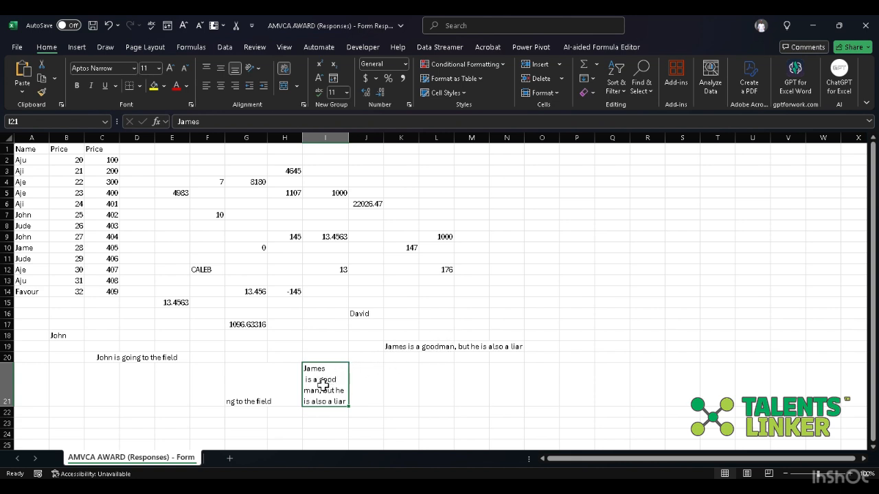
{"action": "left_click", "coordinate": [427, 346]}
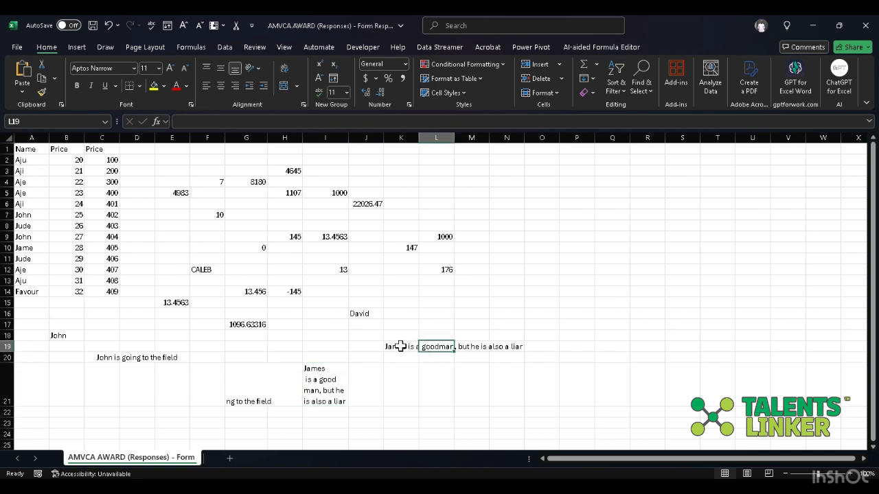
{"action": "left_click", "coordinate": [397, 347]}
{"action": "key", "text": "shift+Right"}
{"action": "key", "text": "shift+Right"}
{"action": "key", "text": "shift+Right"}
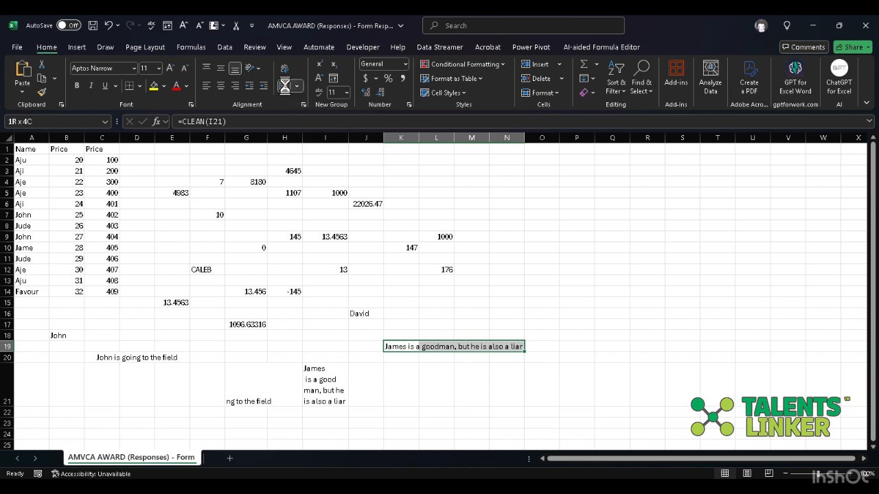
{"action": "left_click", "coordinate": [563, 259]}
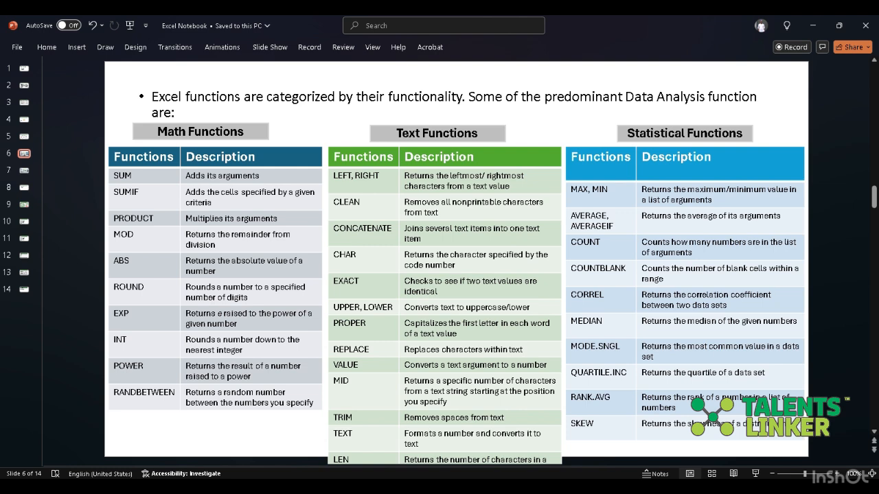
- Switch back to the Excel workbook and check the sentences in cells K19 and C20
{"action": "key", "text": "alt+Tab"}
{"action": "left_click", "coordinate": [592, 295]}
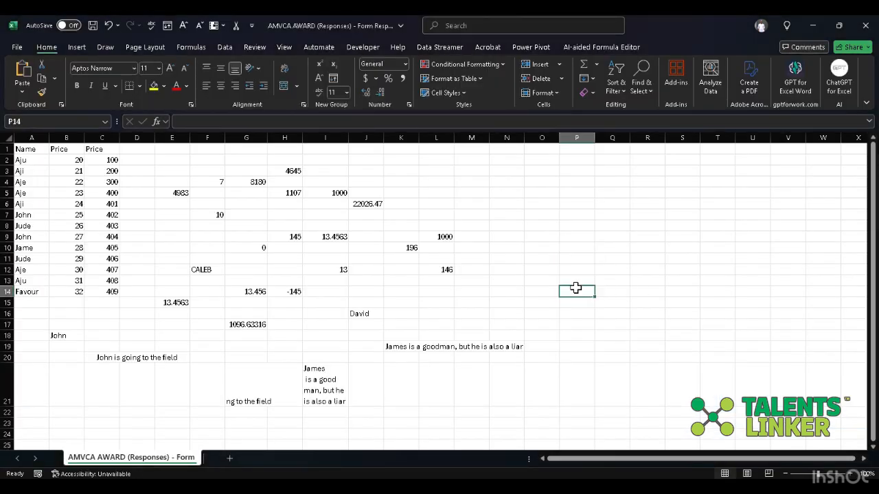
{"action": "left_click", "coordinate": [566, 248]}
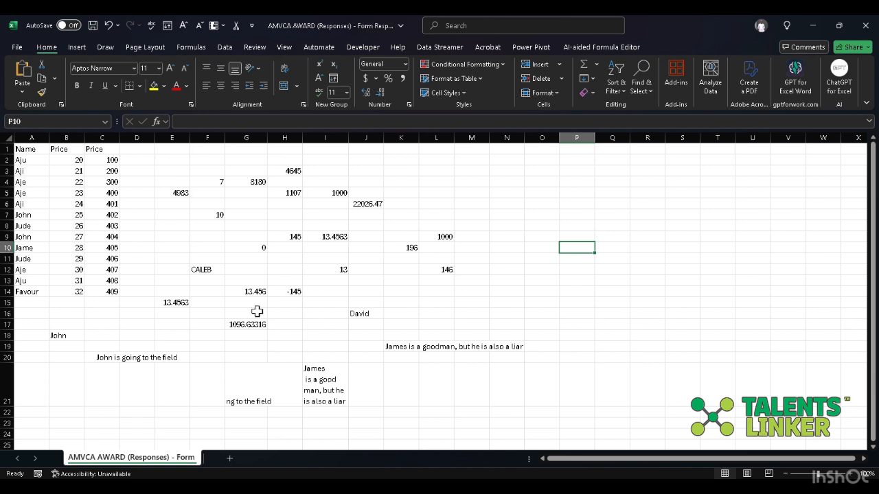
{"action": "left_click", "coordinate": [423, 348]}
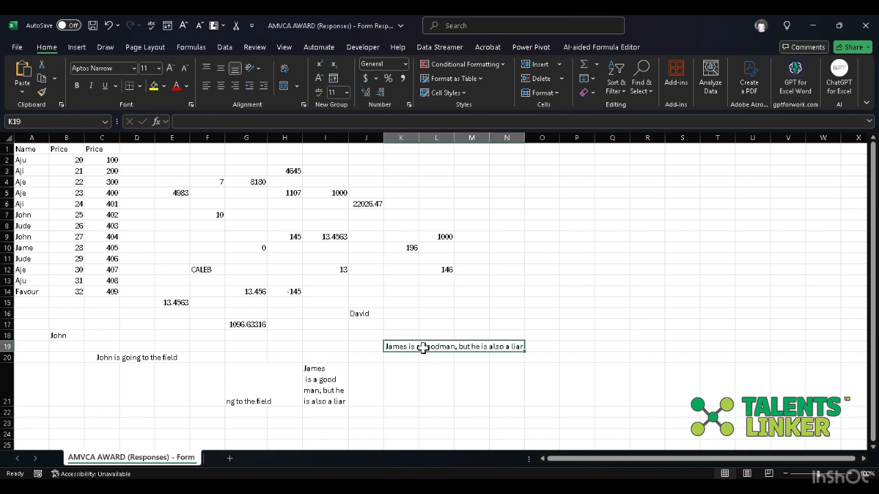
{"action": "left_click", "coordinate": [165, 362]}
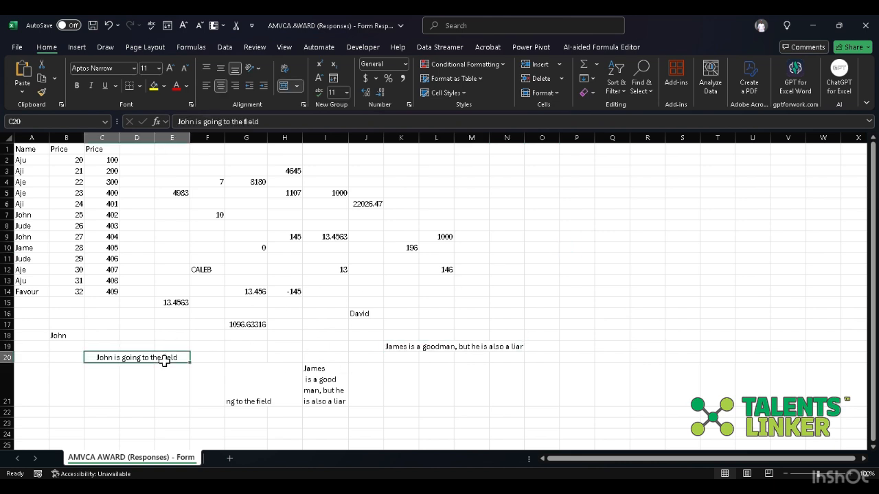
- Begin a CONCAT formula in cell P13 that joins the sentences in C20 and K19
{"action": "left_click", "coordinate": [571, 280]}
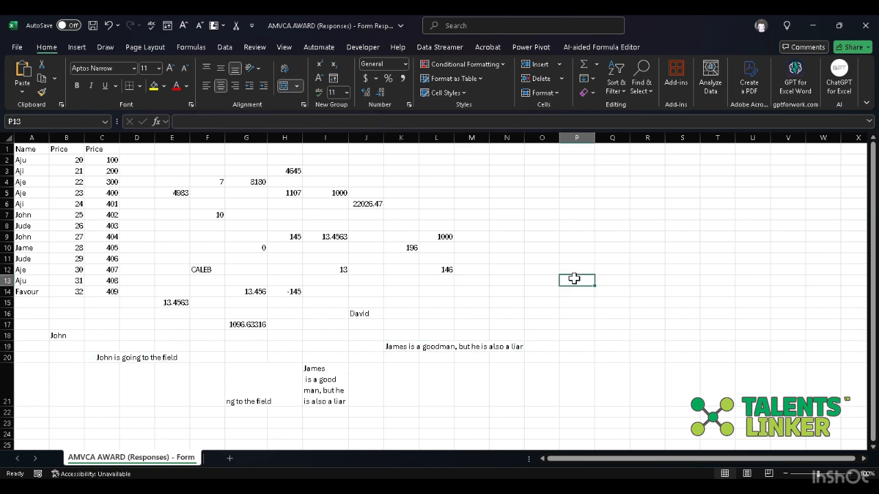
{"action": "left_click", "coordinate": [379, 126]}
{"action": "type", "text": "="}
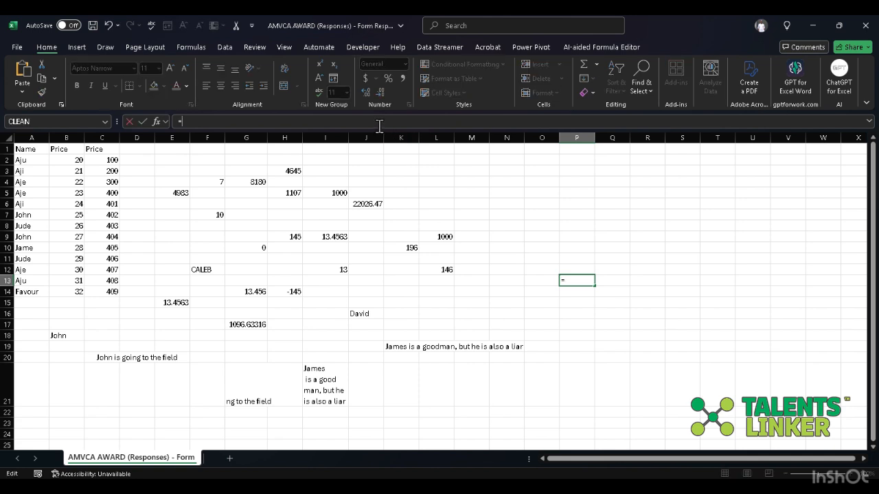
{"action": "type", "text": "con"}
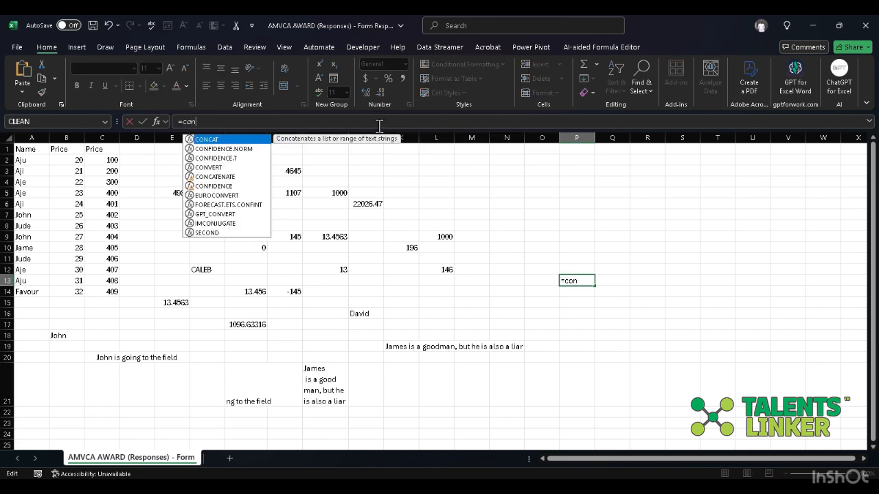
{"action": "key", "text": "Tab"}
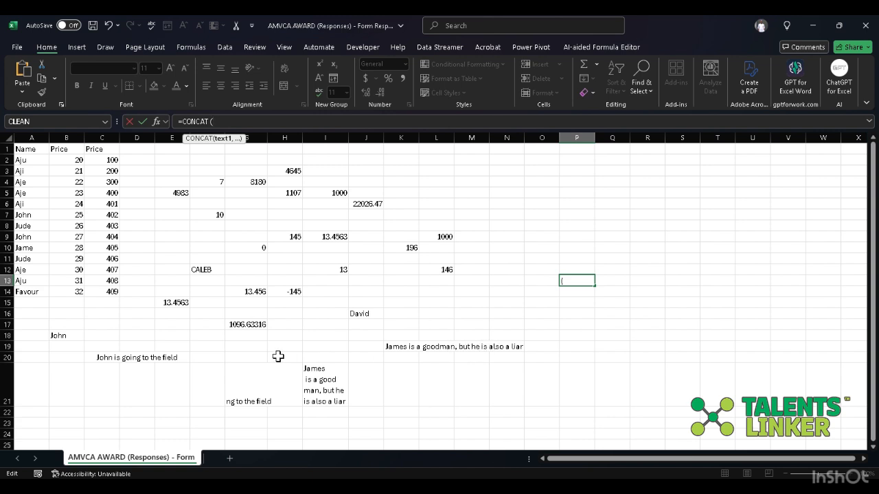
{"action": "left_click", "coordinate": [158, 357]}
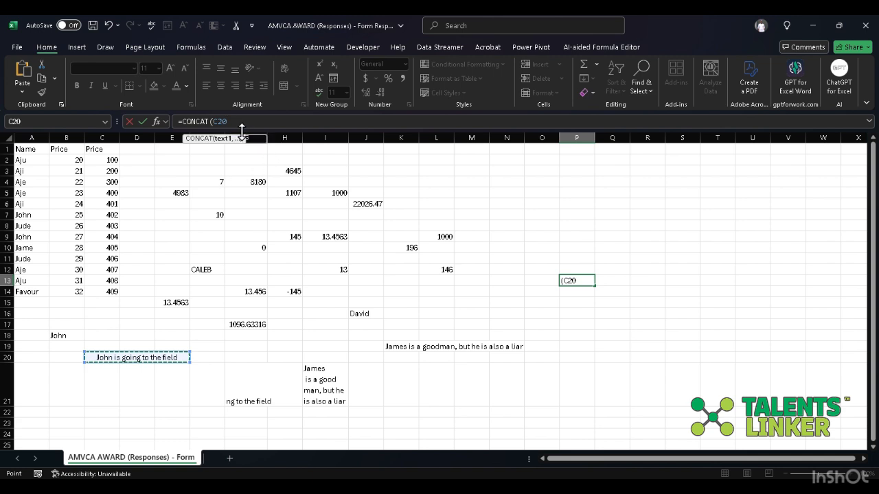
{"action": "type", "text": ","}
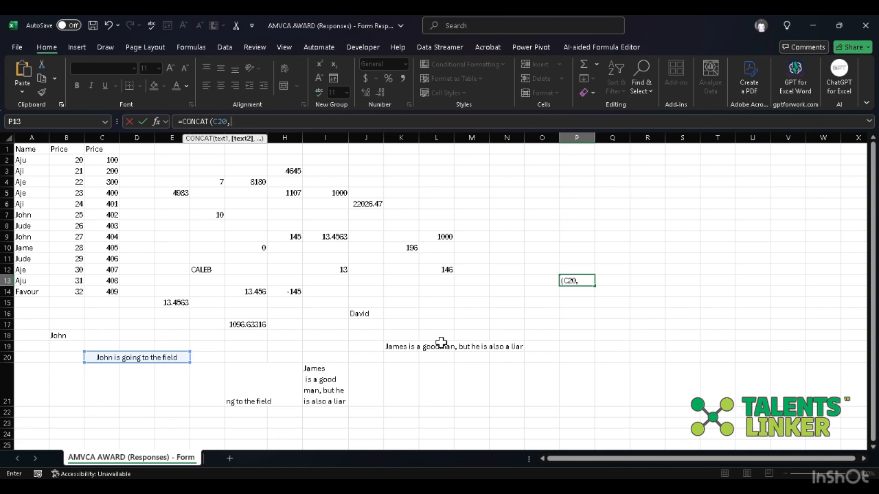
{"action": "left_click", "coordinate": [442, 347]}
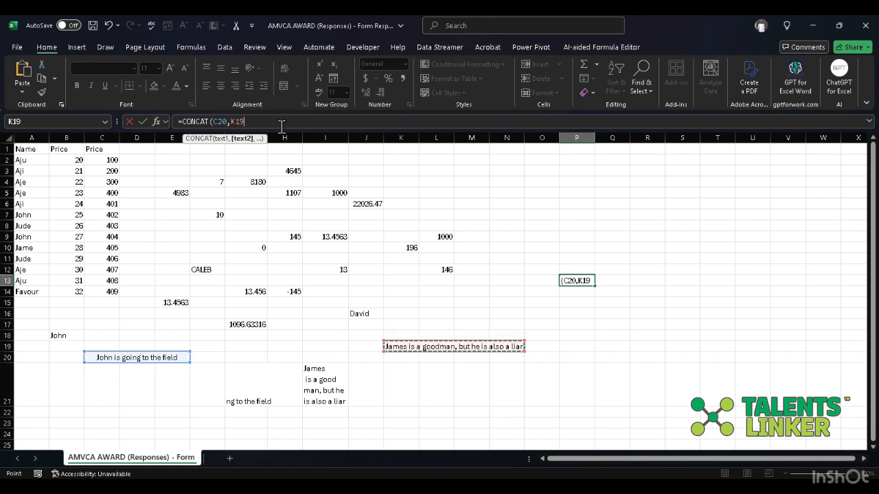
{"action": "type", "text": ","}
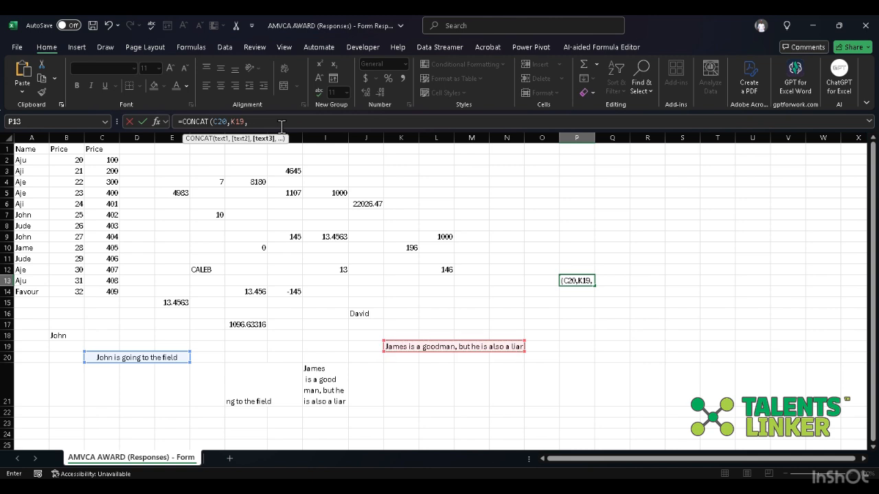
- Add a quoted comma as separator between the two references and complete the formula as =CONCAT(C20,",", K19)
{"action": "key", "text": "BackSpace"}
{"action": "left_click", "coordinate": [232, 122]}
{"action": "type", "text": "\"\""}
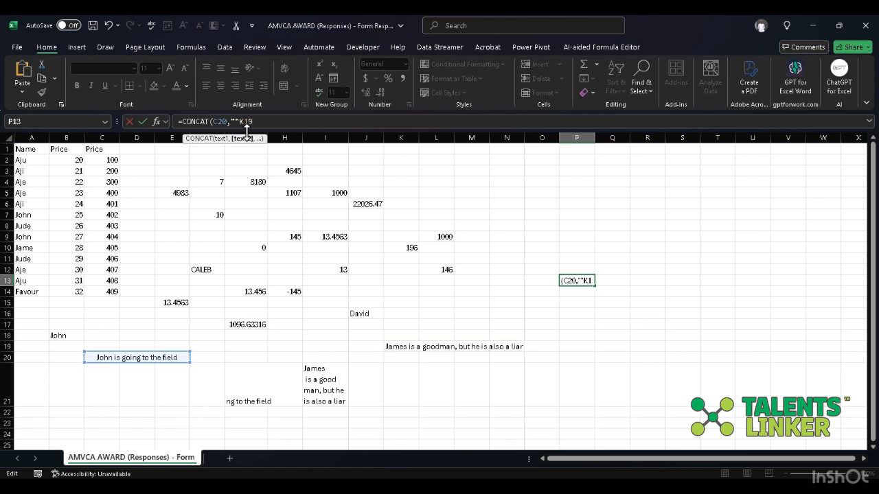
{"action": "type", "text": ","}
{"action": "key", "text": "BackSpace"}
{"action": "type", "text": ", K19"}
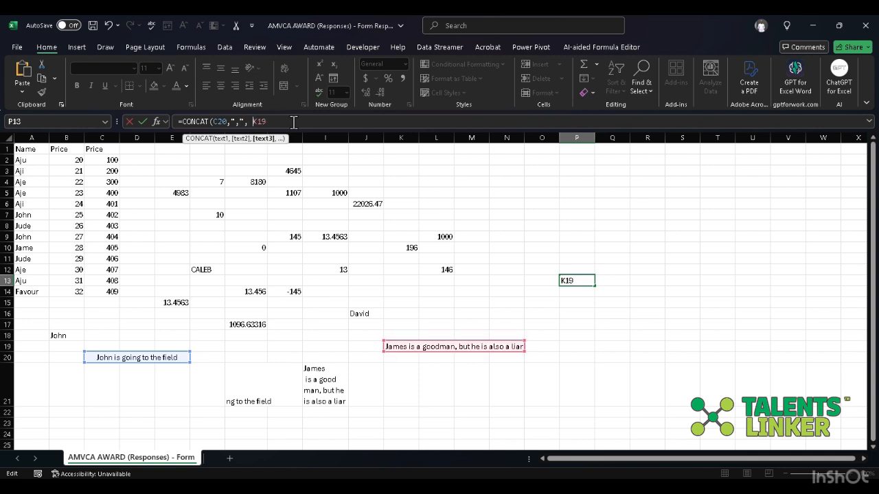
{"action": "type", "text": ")"}
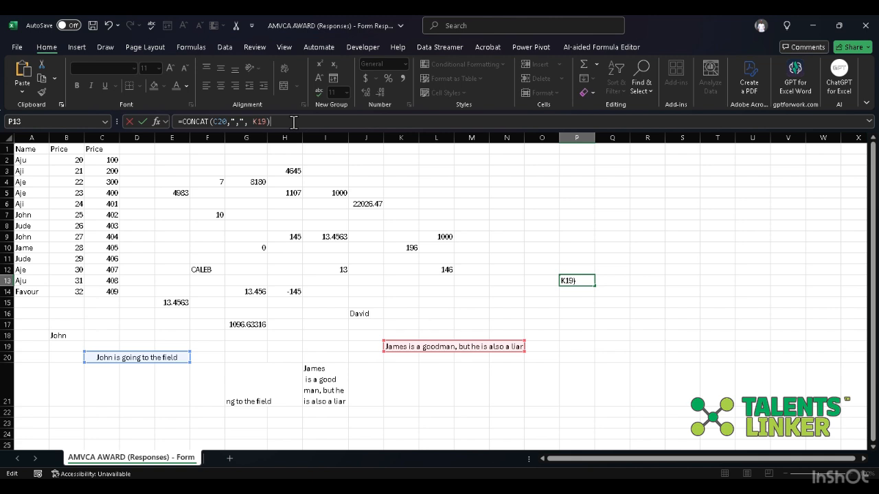
{"action": "key", "text": "Return"}
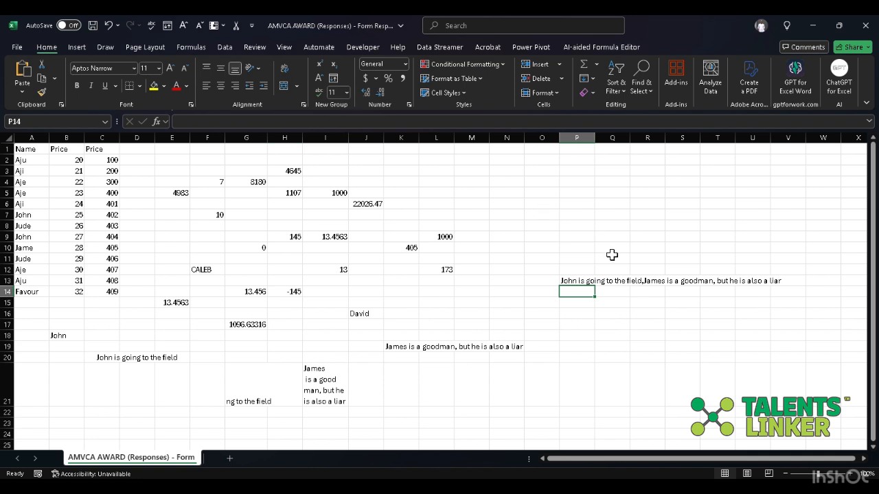
- Add a space before and after the comma separator in P13's formula, making it =CONCAT(C20," , ", K19)
{"action": "left_click", "coordinate": [613, 280]}
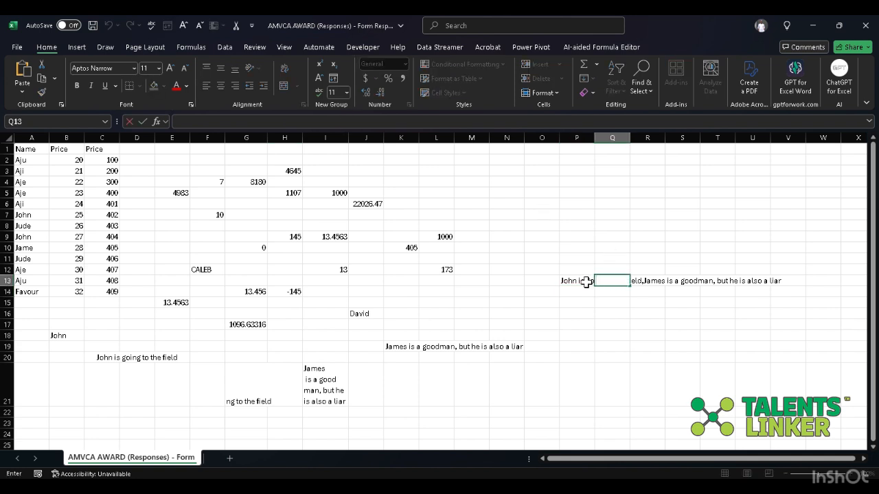
{"action": "left_click", "coordinate": [240, 123]}
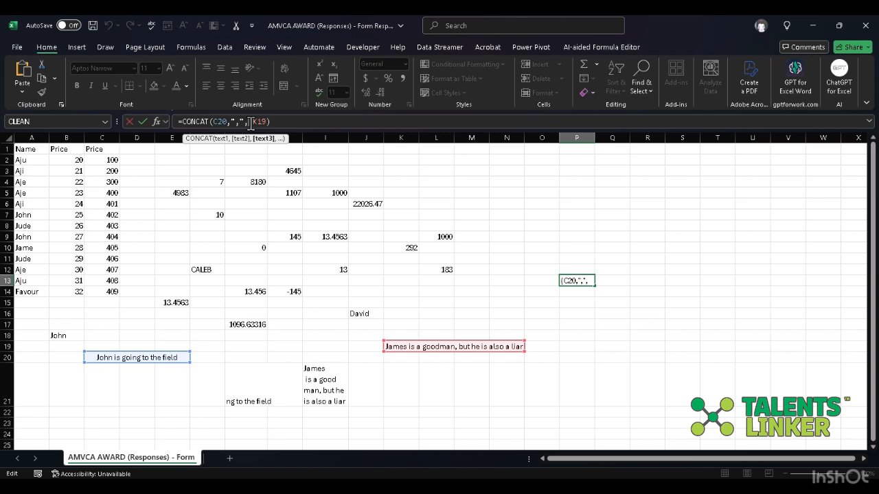
{"action": "left_click", "coordinate": [242, 122]}
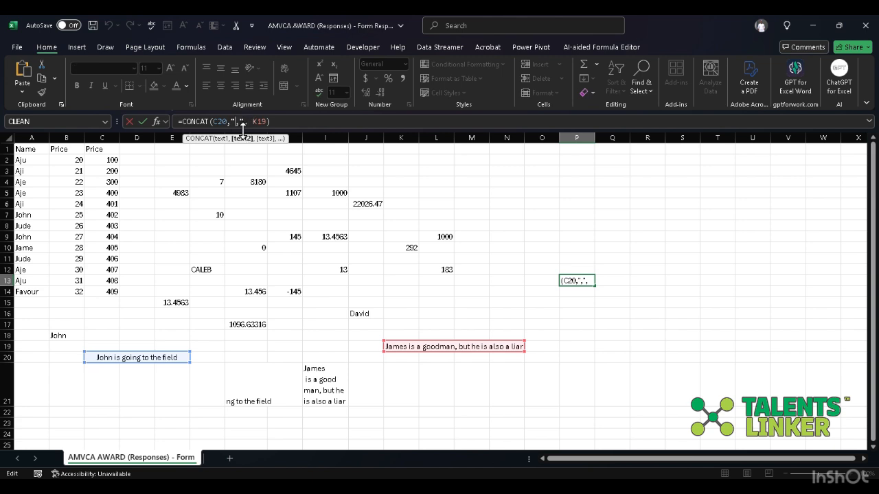
{"action": "key", "text": "BackSpace"}
{"action": "left_click", "coordinate": [306, 123]}
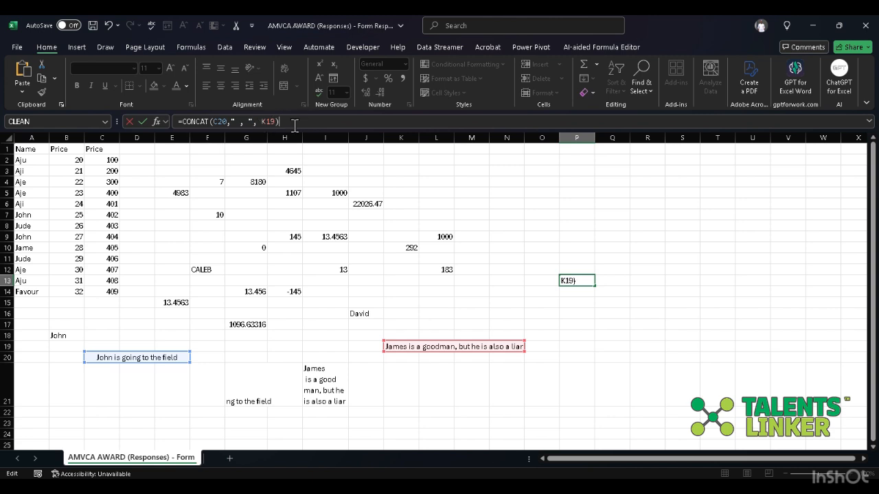
{"action": "key", "text": "Return"}
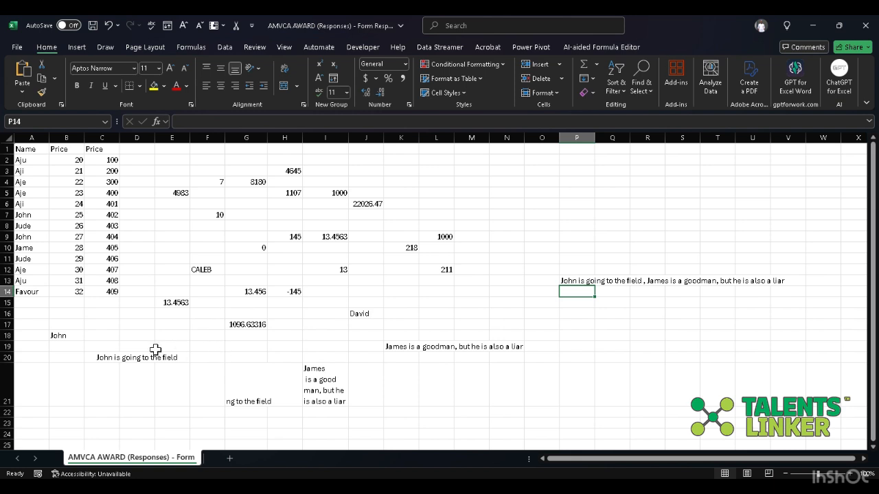
- Compare the source sentences in K19 and C20 with the joined sentence in P13, and review its CONCAT formula
{"action": "left_click", "coordinate": [422, 349]}
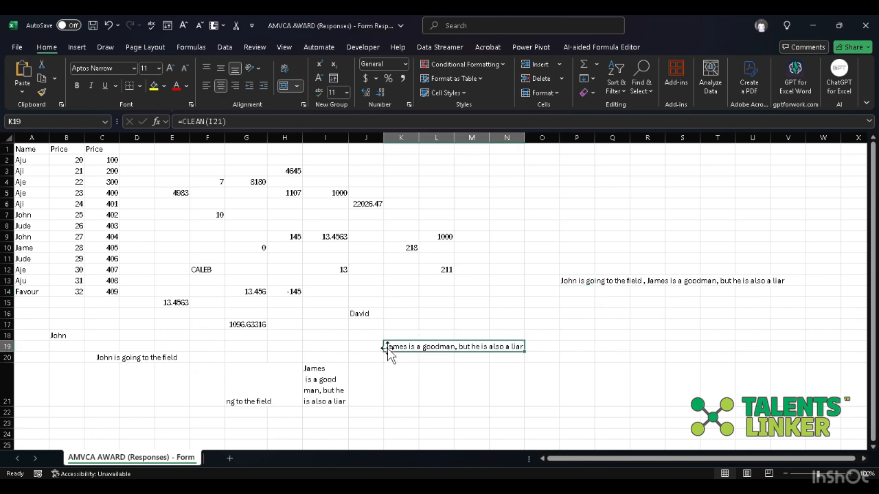
{"action": "left_click", "coordinate": [147, 365]}
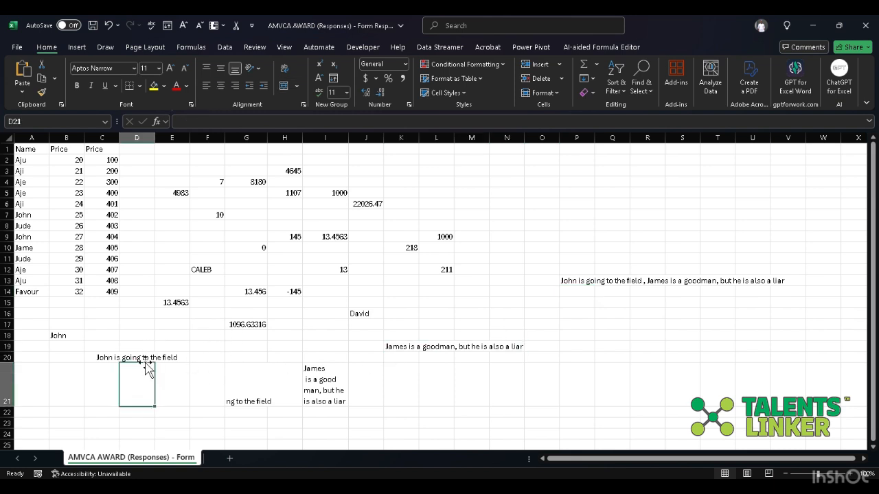
{"action": "left_click", "coordinate": [149, 358]}
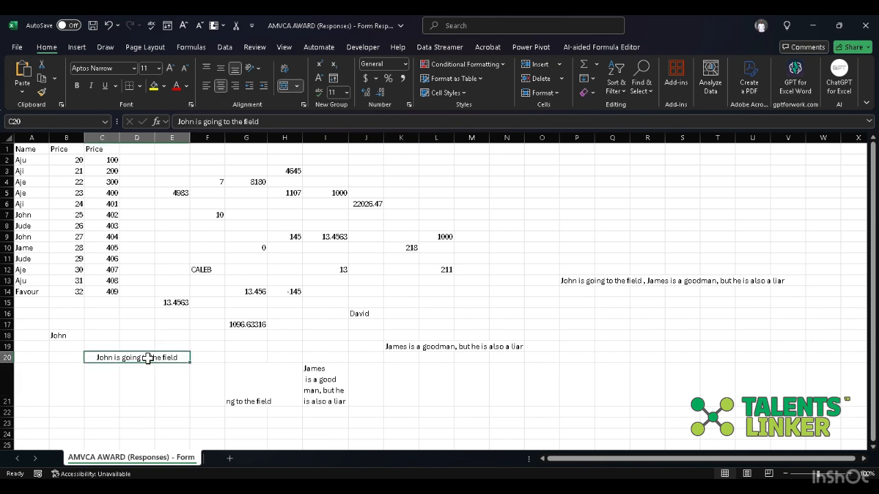
{"action": "left_click", "coordinate": [400, 349]}
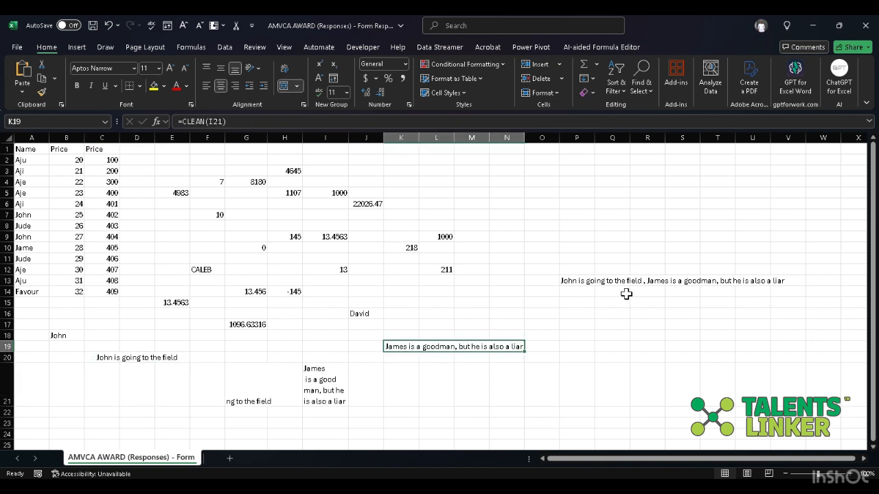
{"action": "left_click", "coordinate": [655, 278]}
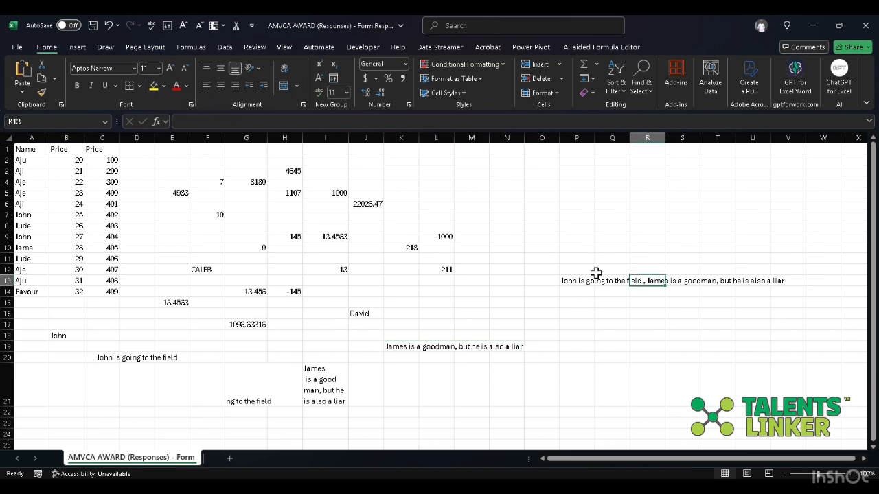
{"action": "left_click", "coordinate": [573, 281]}
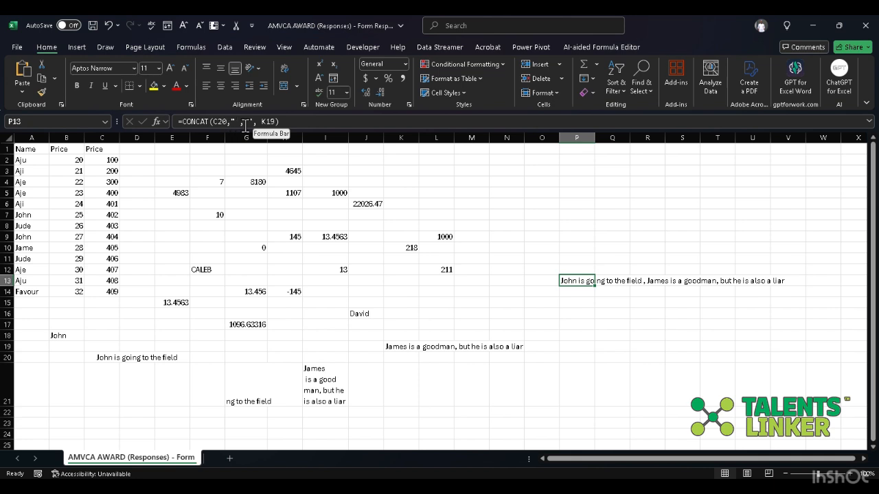
{"action": "left_click", "coordinate": [281, 121]}
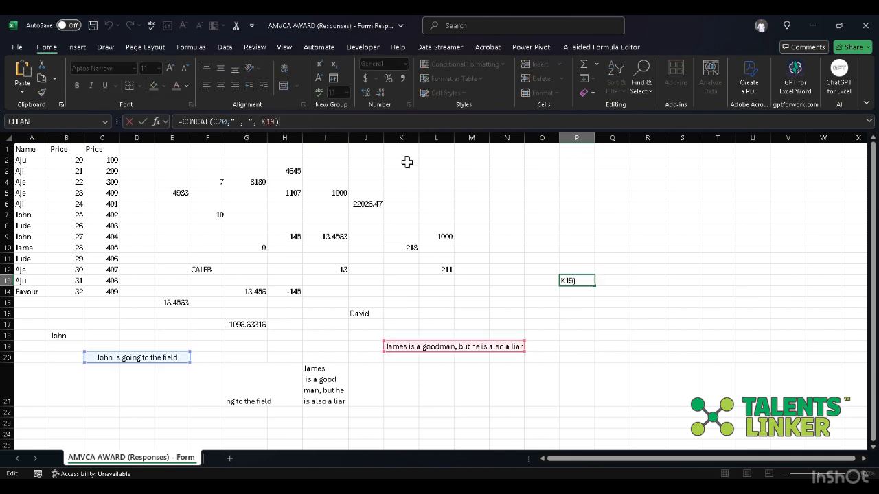
{"action": "left_click", "coordinate": [310, 123]}
{"action": "key", "text": "Return"}
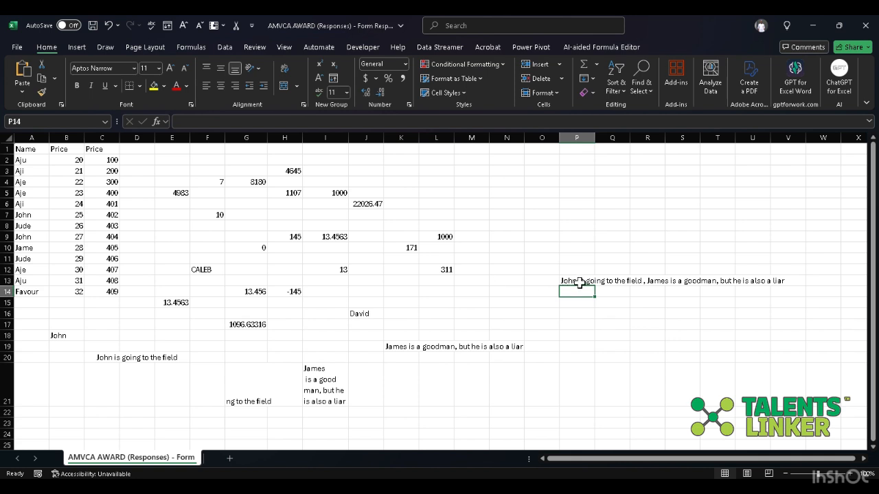
- Merge and center cells P13 to V13, which hold the joined sentence
{"action": "left_click_drag", "start_coordinate": [580, 282], "coordinate": [651, 291]}
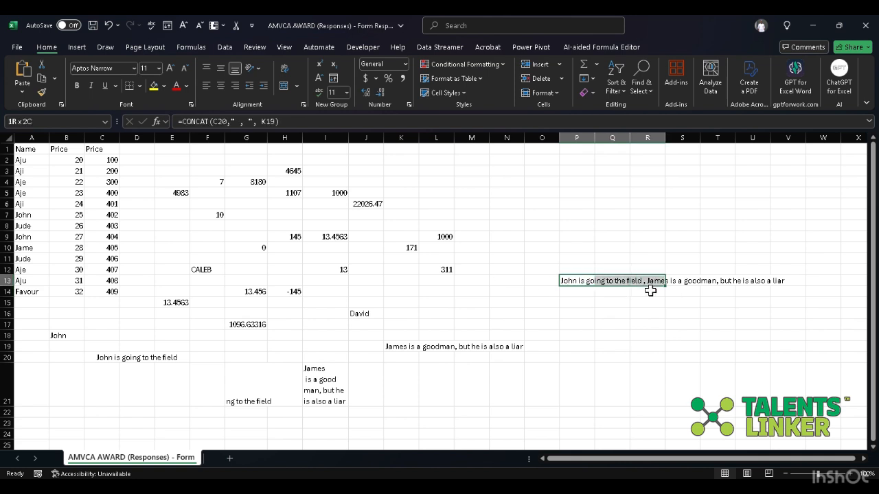
{"action": "key", "text": "shift+Right"}
{"action": "key", "text": "shift+Right"}
{"action": "key", "text": "shift+Right"}
{"action": "key", "text": "shift+Right"}
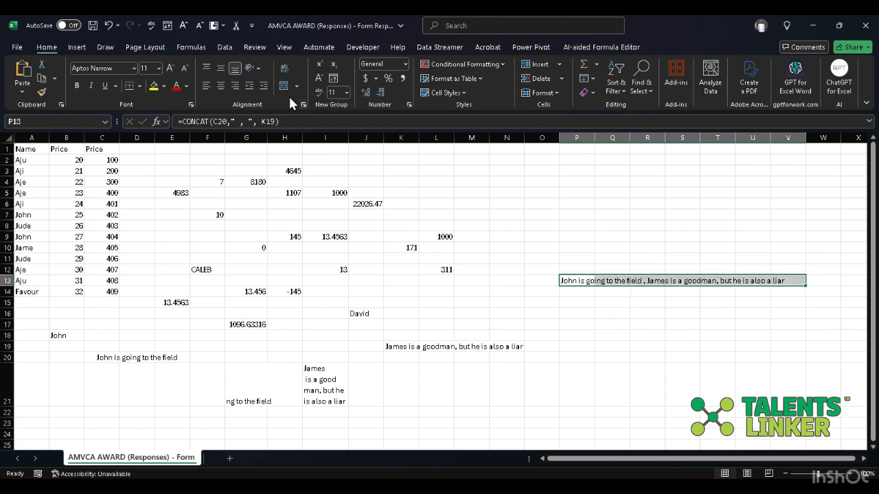
{"action": "left_click", "coordinate": [281, 88]}
{"action": "left_click", "coordinate": [659, 323]}
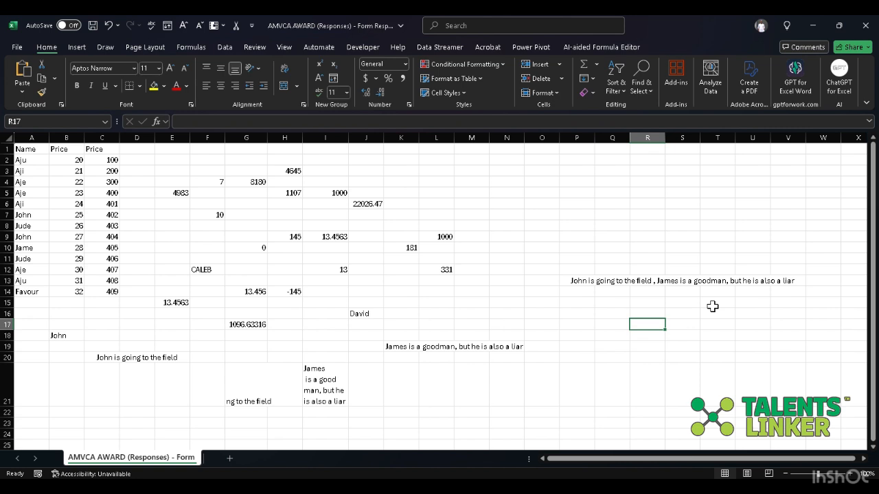
- Check the merged cell P13, look at the text functions table in the PowerPoint slides, and return to the Excel workbook
{"action": "left_click", "coordinate": [615, 281]}
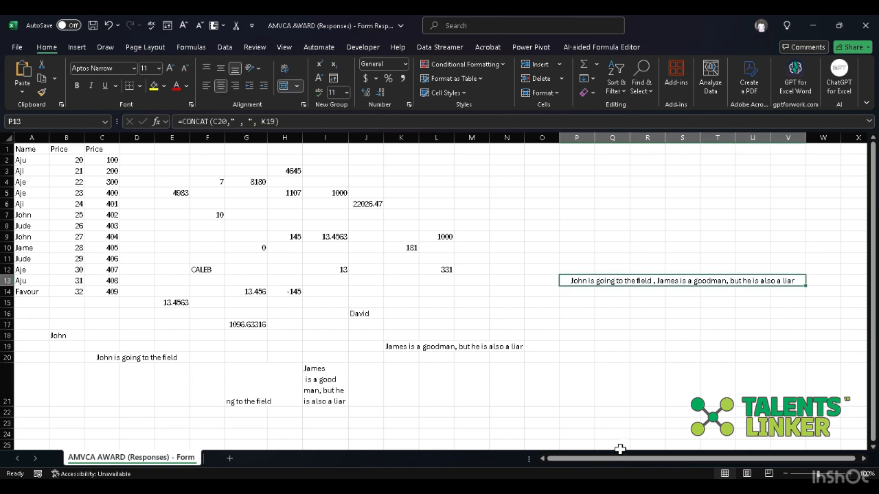
{"action": "left_click", "coordinate": [593, 486]}
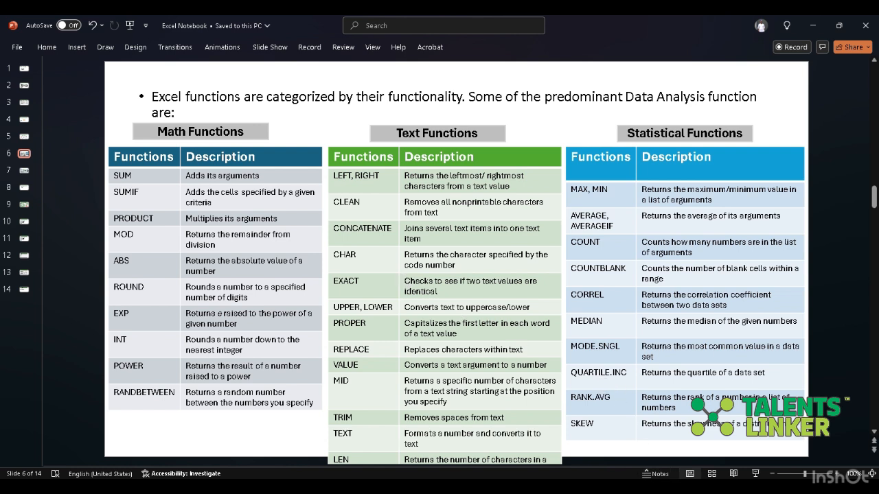
{"action": "left_click", "coordinate": [618, 489]}
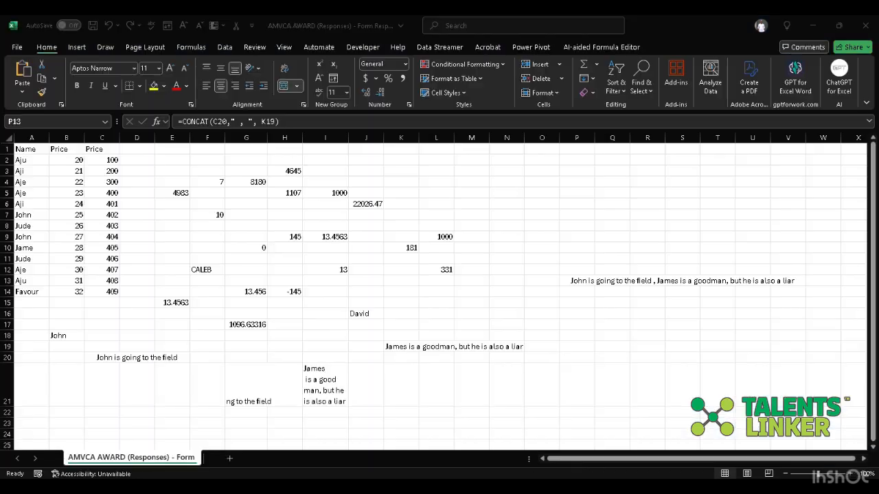
- Enter a CHAR formula with code 111 in cell O16
{"action": "left_click", "coordinate": [542, 310]}
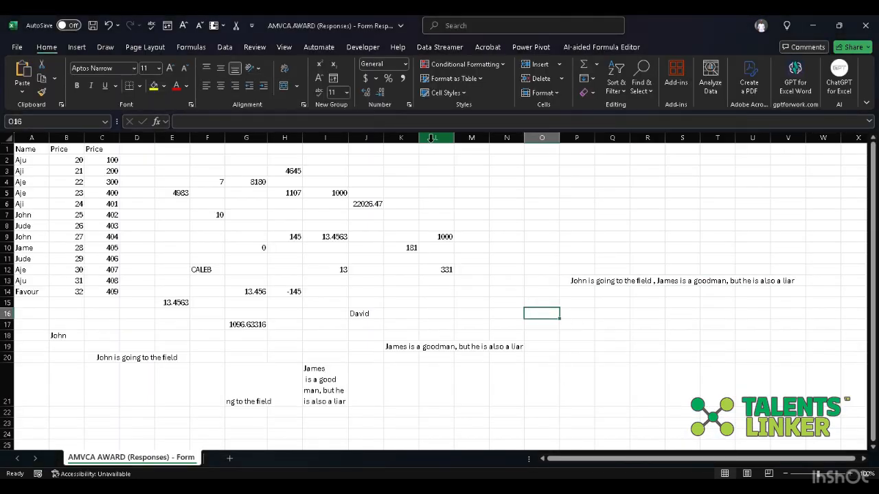
{"action": "left_click", "coordinate": [445, 119]}
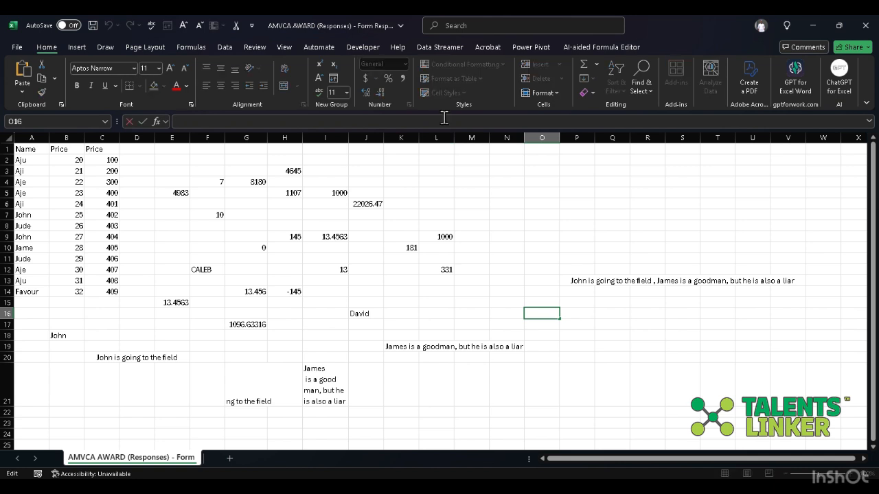
{"action": "type", "text": "=char"}
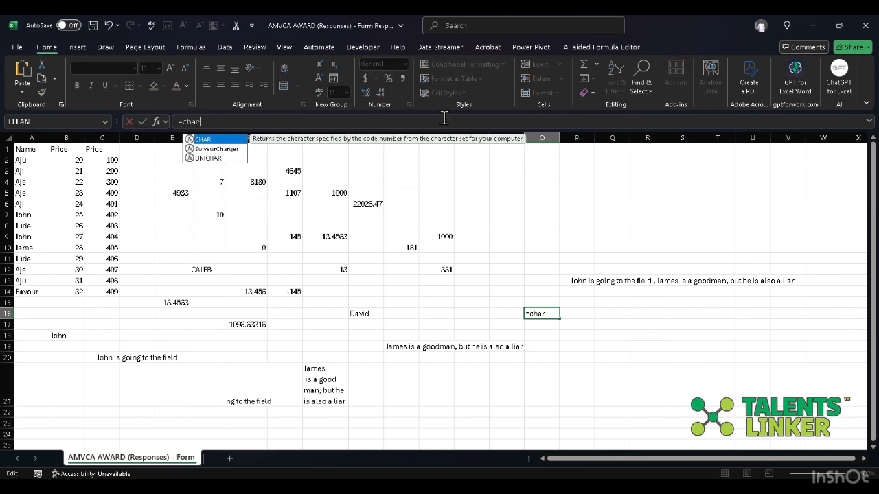
{"action": "type", "text": "("}
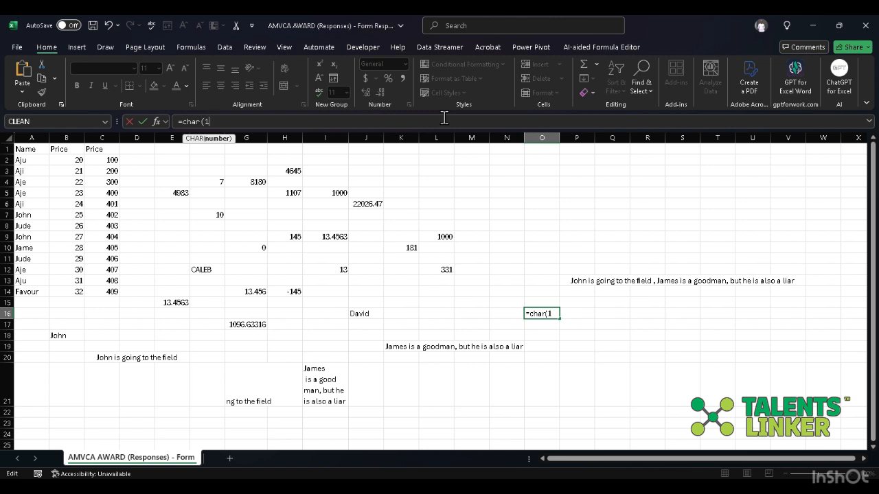
{"action": "type", "text": "11"}
{"action": "key", "text": "Return"}
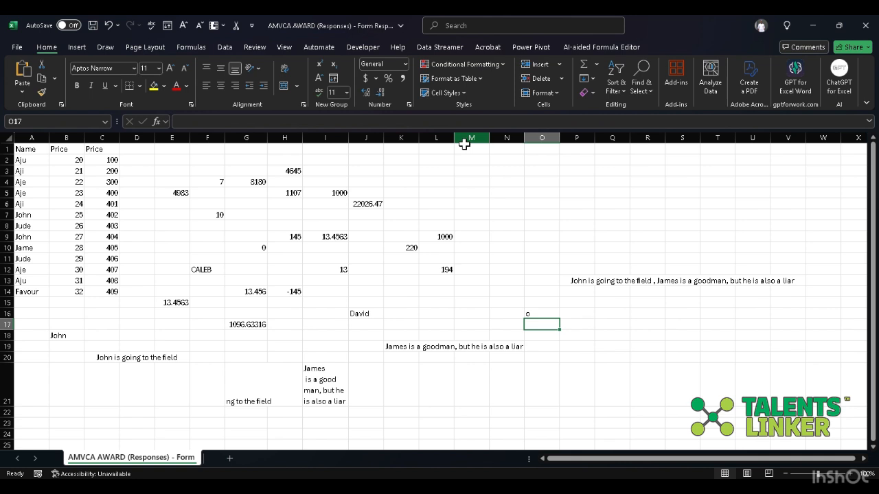
- Try code 1110 in the CHAR formula in cell O16
{"action": "left_click", "coordinate": [542, 314]}
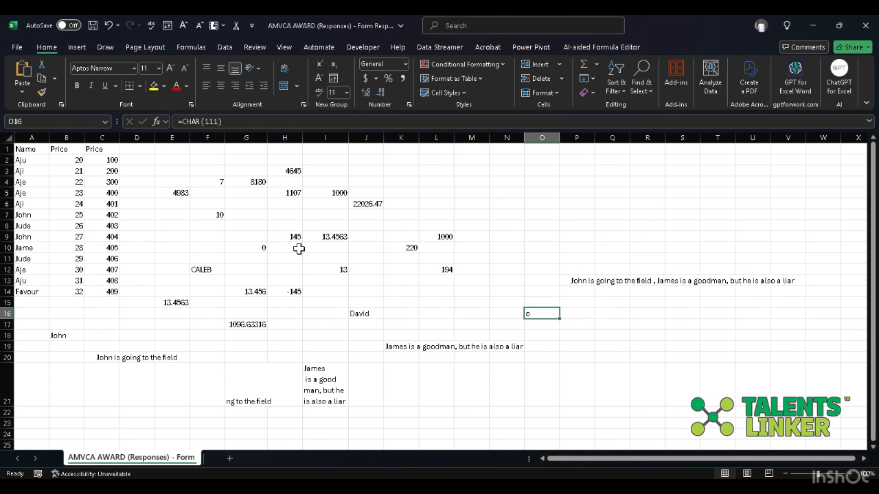
{"action": "left_click", "coordinate": [215, 122]}
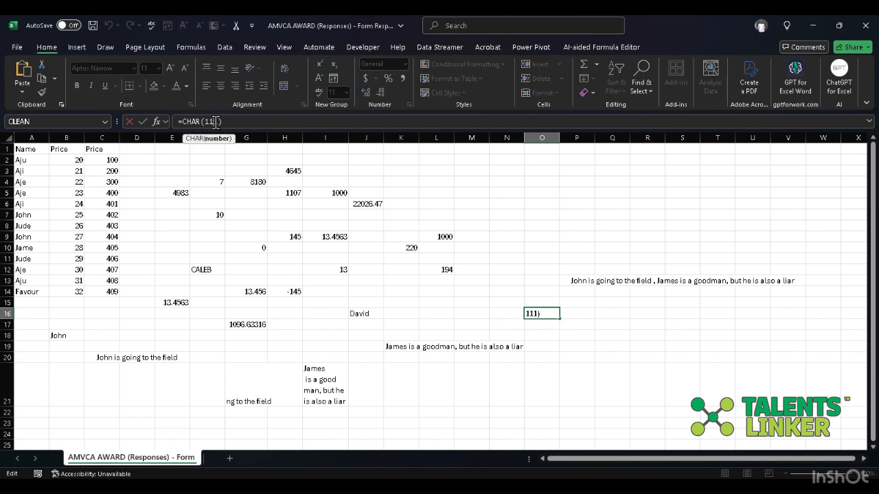
{"action": "type", "text": "1"}
{"action": "key", "text": "Return"}
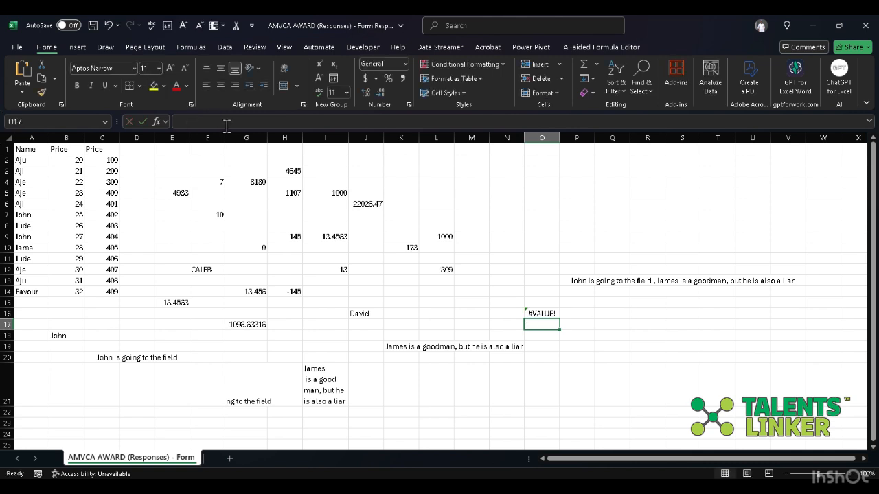
- Replace the code in O16's CHAR formula with 1111
{"action": "left_click", "coordinate": [553, 312]}
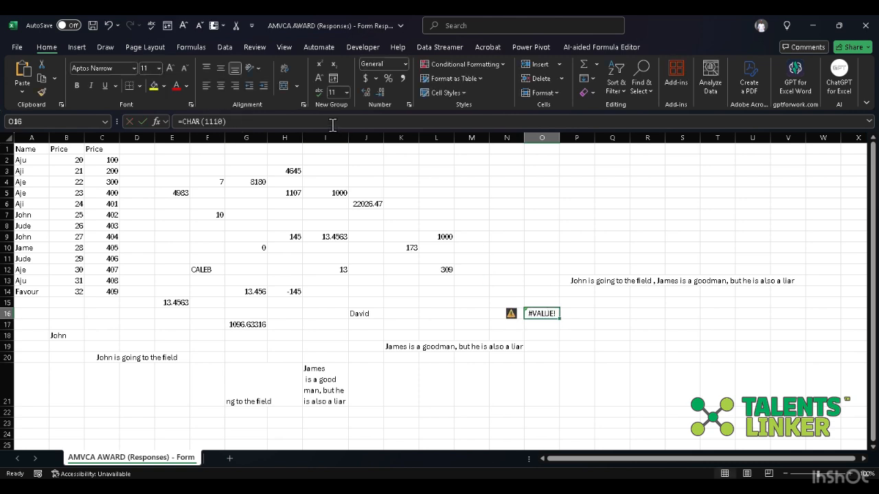
{"action": "left_click", "coordinate": [222, 121]}
{"action": "double_click", "coordinate": [222, 122]}
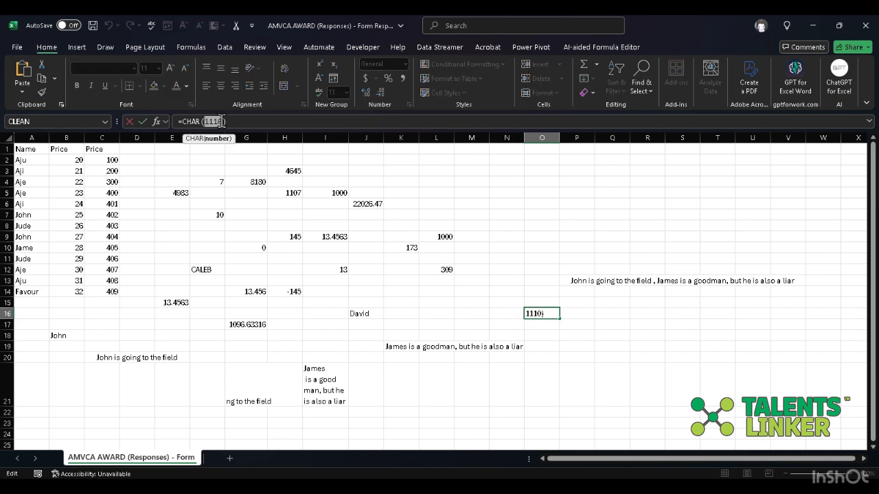
{"action": "type", "text": "1111"}
{"action": "key", "text": "Return"}
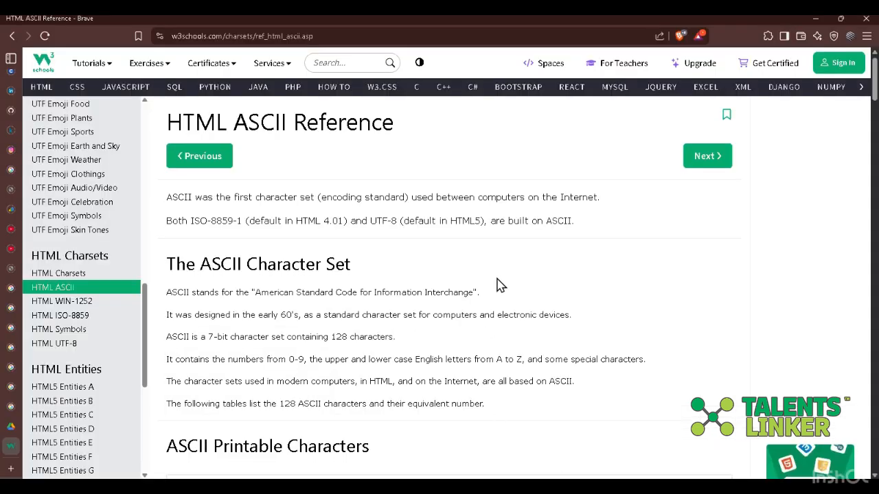
- Examine the character set explanation and the start of the printable characters table on the W3Schools HTML ASCII Reference page
{"action": "scroll", "coordinate": [499, 285], "scroll_direction": "down", "scroll_amount": 1}
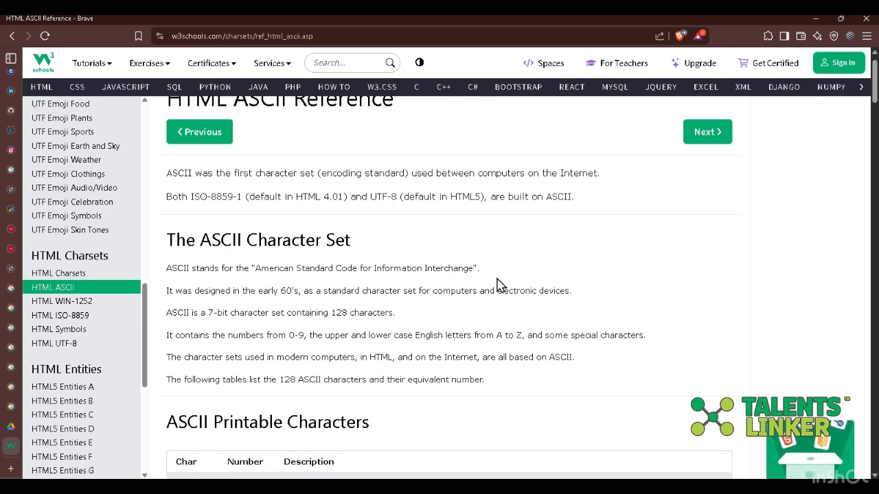
{"action": "scroll", "coordinate": [500, 285], "scroll_direction": "up", "scroll_amount": 1}
{"action": "scroll", "coordinate": [499, 285], "scroll_direction": "down", "scroll_amount": 3}
{"action": "scroll", "coordinate": [499, 285], "scroll_direction": "down", "scroll_amount": 2}
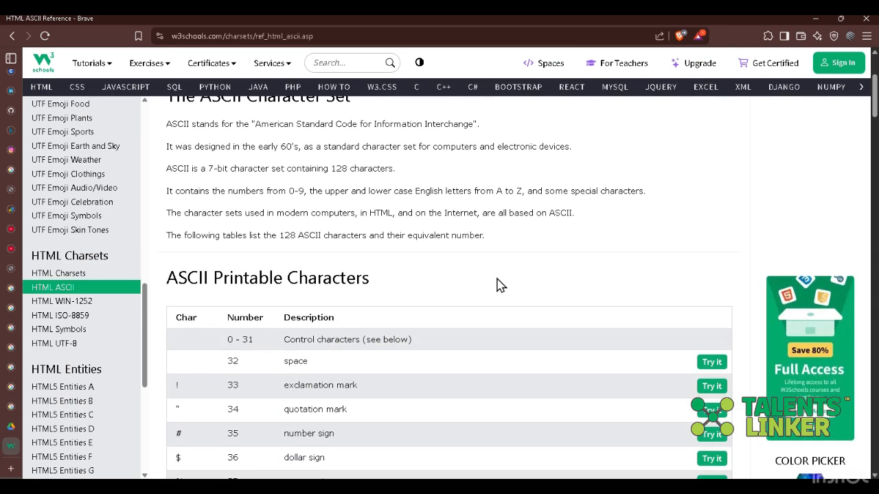
{"action": "scroll", "coordinate": [498, 284], "scroll_direction": "up", "scroll_amount": 4}
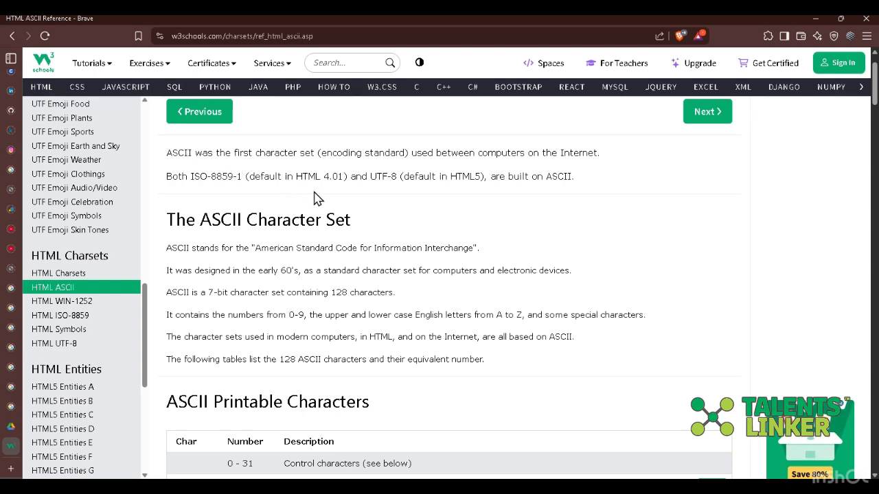
{"action": "scroll", "coordinate": [314, 195], "scroll_direction": "down", "scroll_amount": 1}
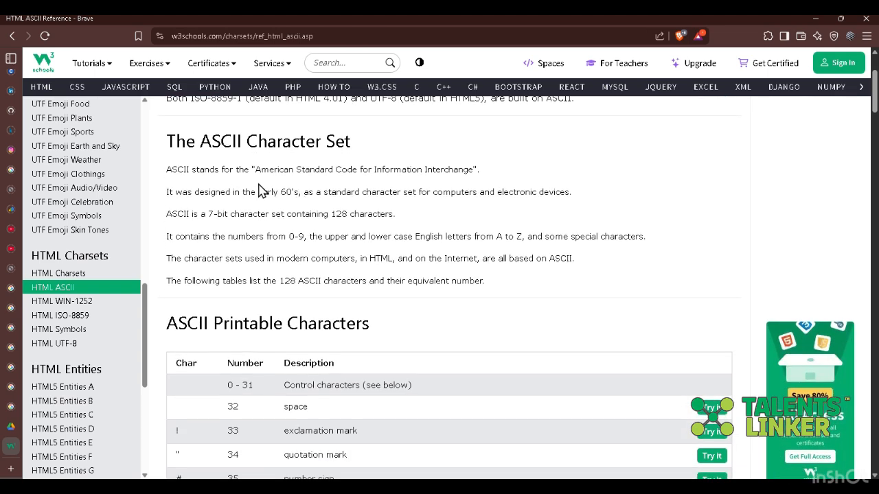
{"action": "scroll", "coordinate": [263, 192], "scroll_direction": "down", "scroll_amount": 1}
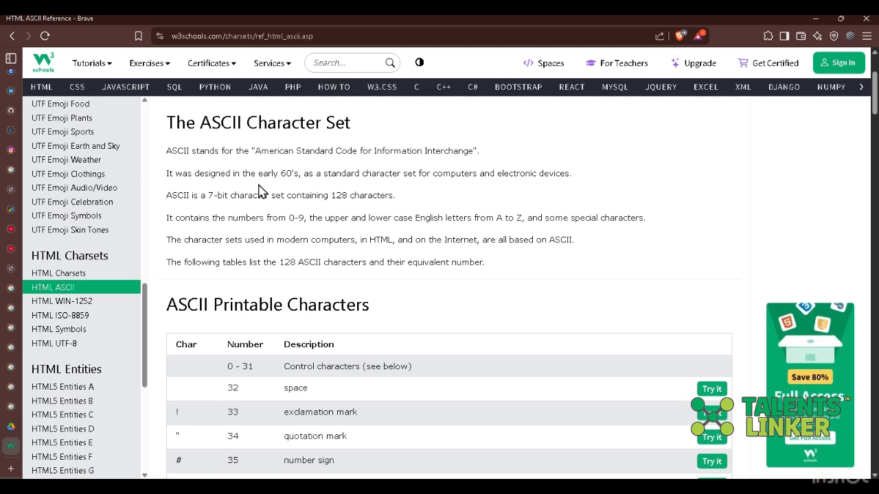
- Read the ASCII character set notes and the first printable character codes, from space to comma, dismissing the browser notification
{"action": "scroll", "coordinate": [262, 190], "scroll_direction": "down", "scroll_amount": 1}
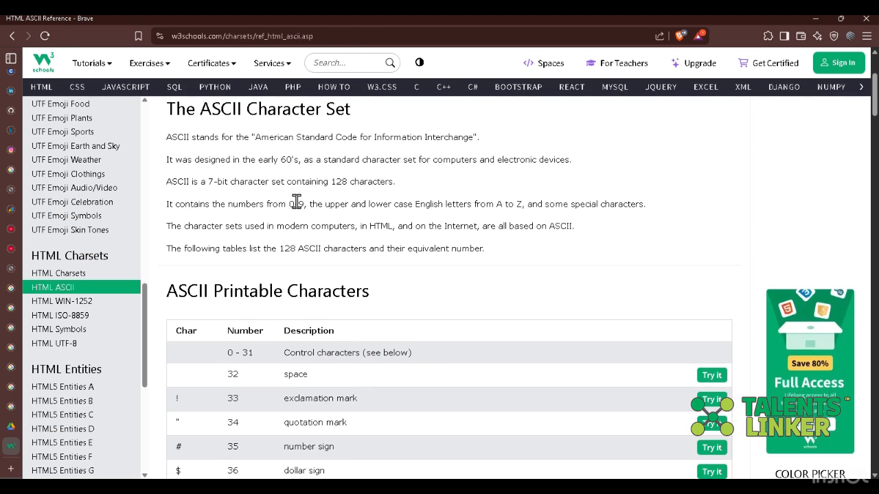
{"action": "scroll", "coordinate": [296, 201], "scroll_direction": "down", "scroll_amount": 1}
{"action": "scroll", "coordinate": [296, 201], "scroll_direction": "down", "scroll_amount": 1}
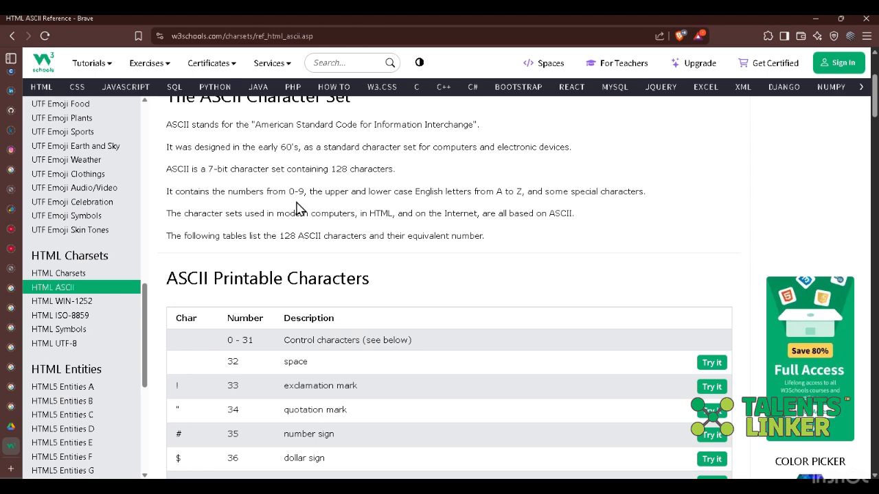
{"action": "scroll", "coordinate": [297, 208], "scroll_direction": "down", "scroll_amount": 2}
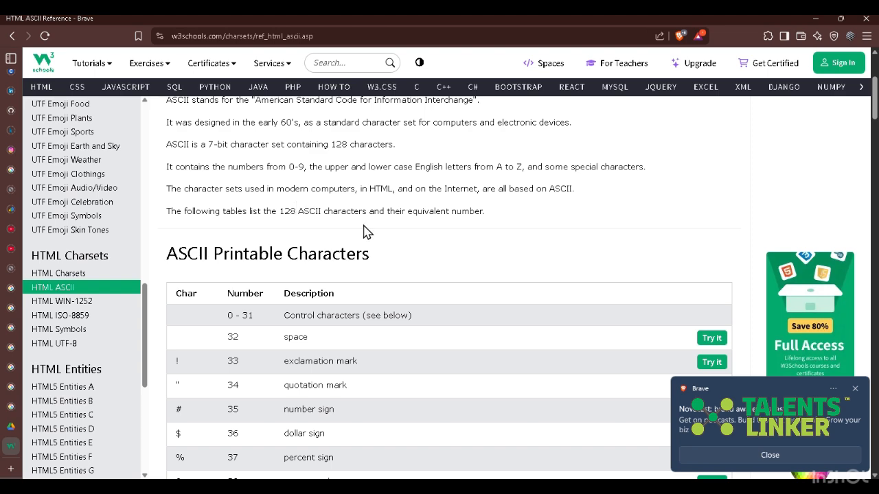
{"action": "left_click", "coordinate": [855, 389]}
{"action": "scroll", "coordinate": [518, 337], "scroll_direction": "down", "scroll_amount": 1}
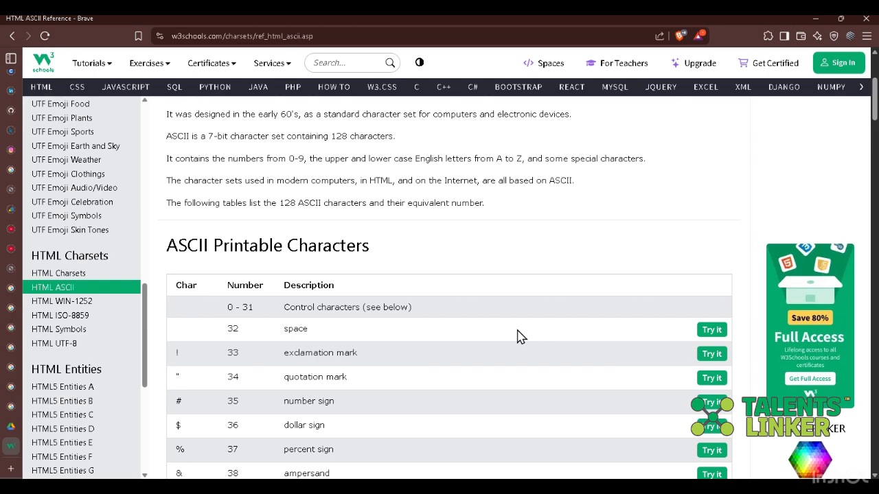
{"action": "scroll", "coordinate": [519, 337], "scroll_direction": "down", "scroll_amount": 2}
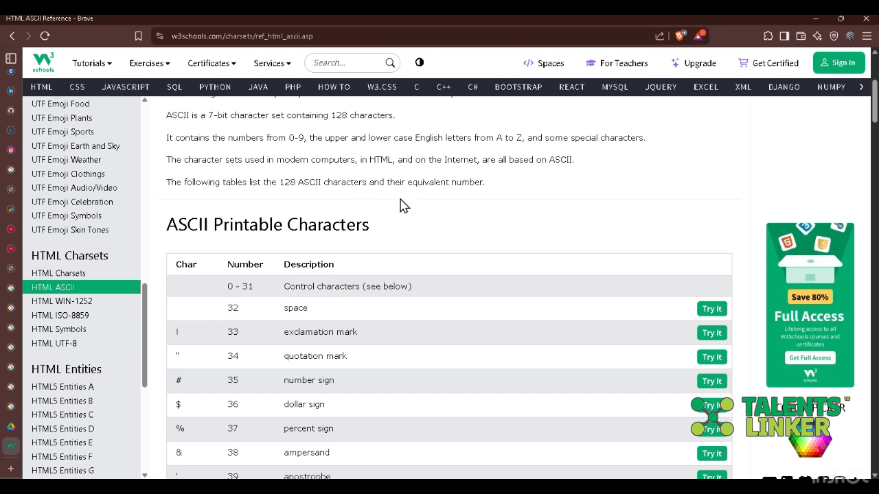
{"action": "scroll", "coordinate": [401, 206], "scroll_direction": "down", "scroll_amount": 1}
{"action": "scroll", "coordinate": [401, 204], "scroll_direction": "down", "scroll_amount": 3}
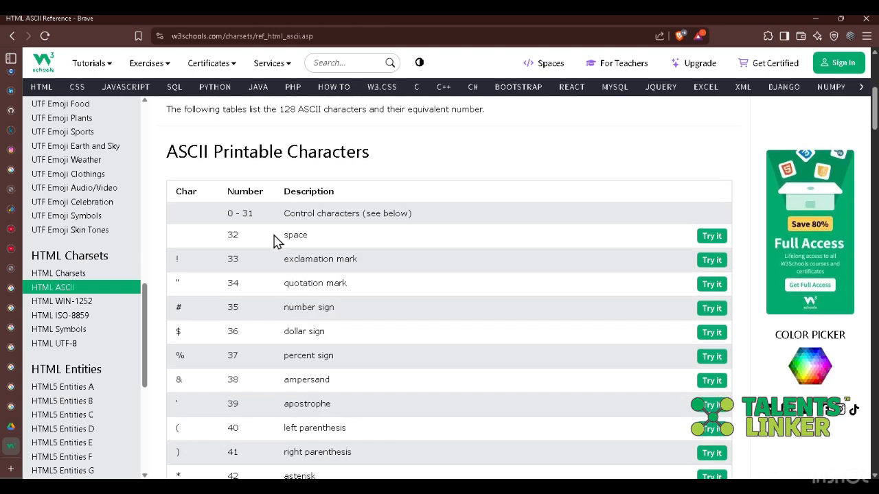
{"action": "scroll", "coordinate": [337, 325], "scroll_direction": "down", "scroll_amount": 2}
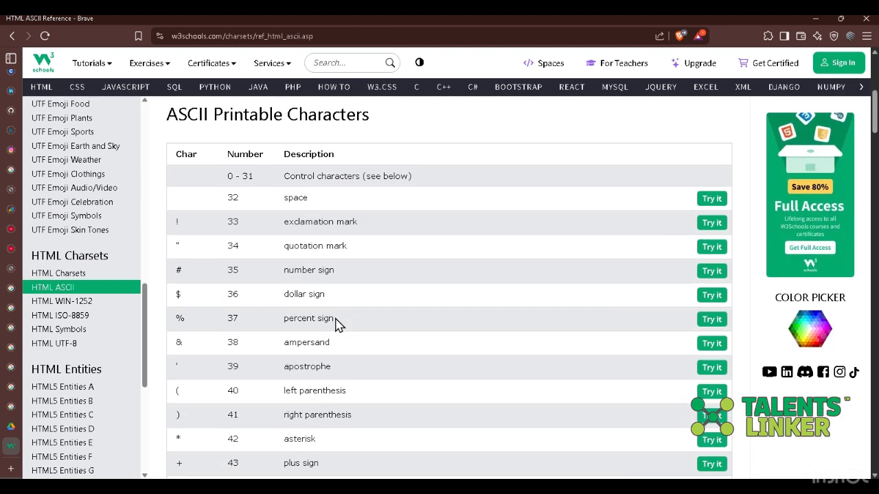
{"action": "scroll", "coordinate": [337, 326], "scroll_direction": "down", "scroll_amount": 1}
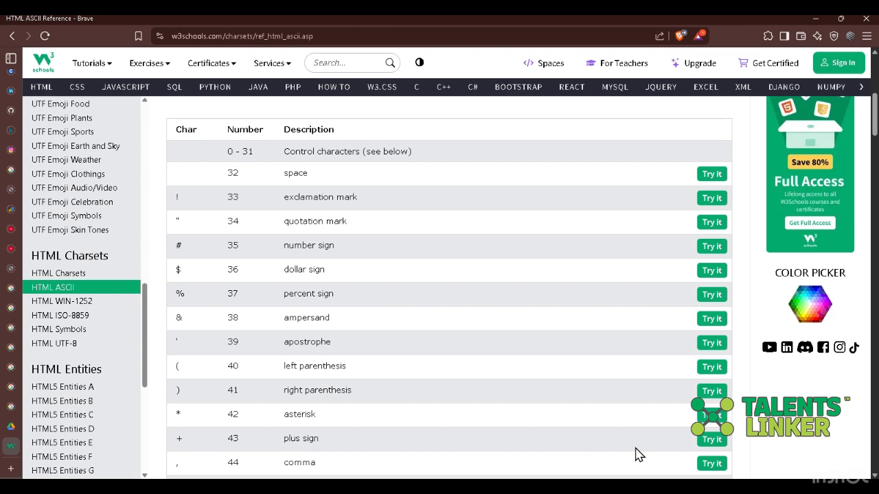
- Switch to Excel and set the code in cell O16's CHAR formula to 36
{"action": "key", "text": "alt+Tab"}
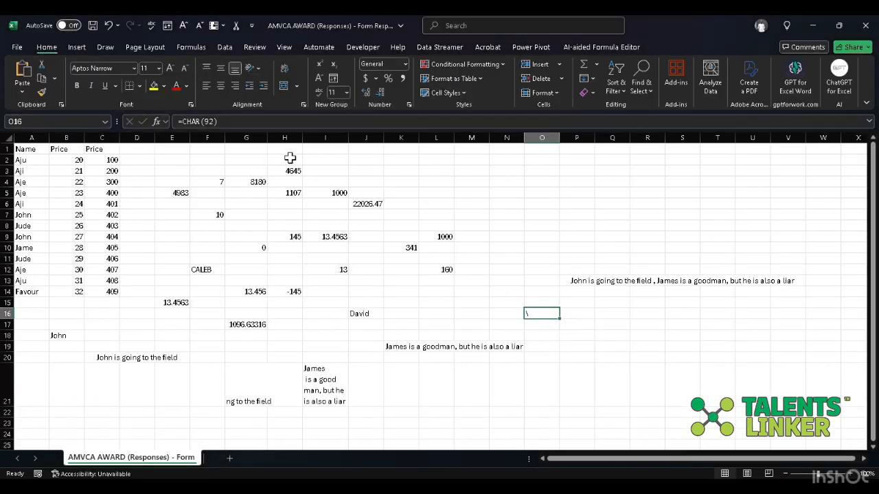
{"action": "left_click", "coordinate": [215, 128]}
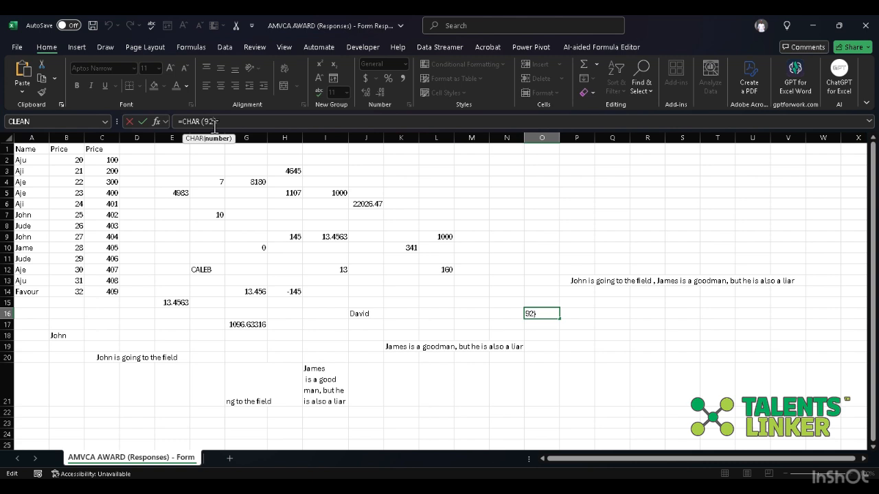
{"action": "key", "text": "BackSpace"}
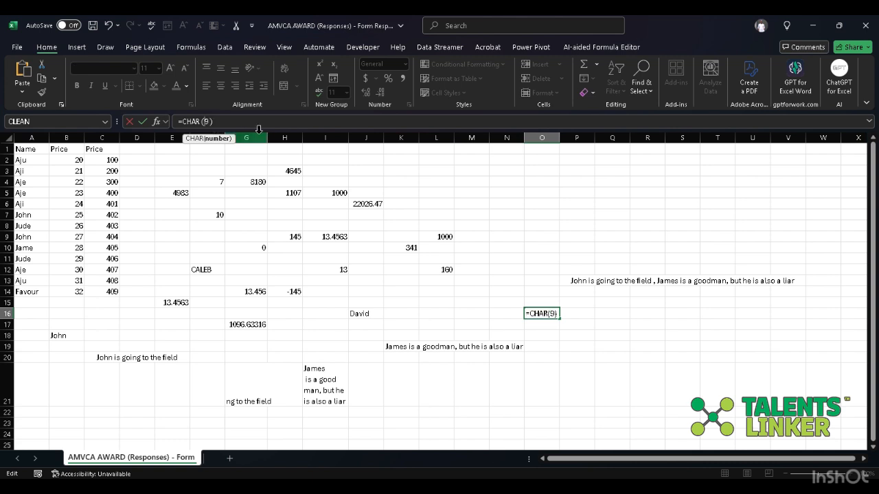
{"action": "key", "text": "BackSpace"}
{"action": "type", "text": "3"}
{"action": "key", "text": "Return"}
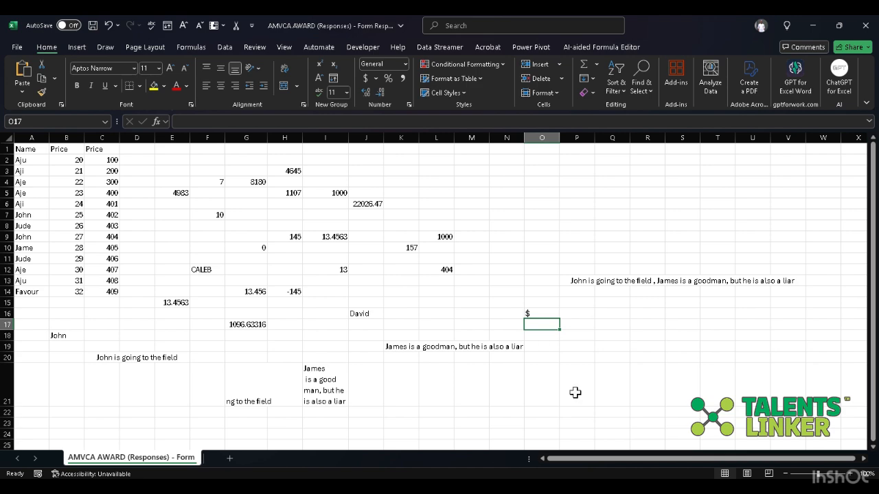
- Switch to the W3Schools page in Brave and examine the printable characters table across digits, uppercase letters, lowercase letters and symbols
{"action": "left_click", "coordinate": [665, 485]}
{"action": "scroll", "coordinate": [299, 338], "scroll_direction": "down", "scroll_amount": 1}
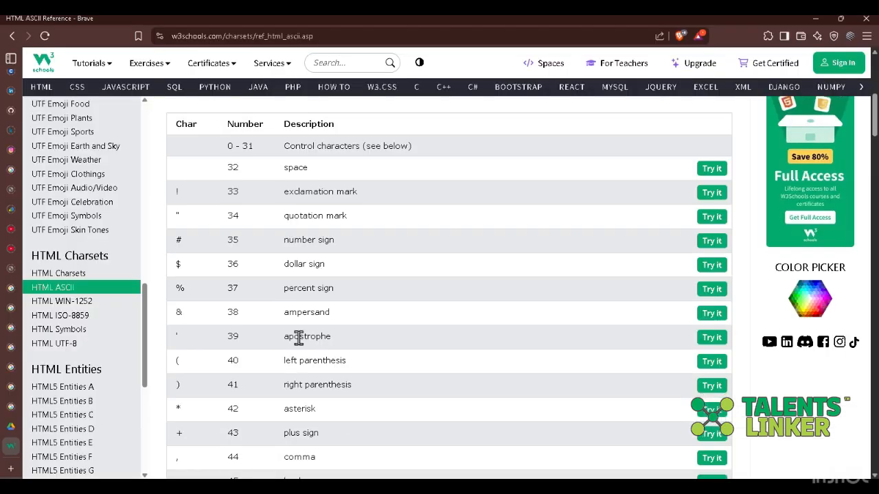
{"action": "scroll", "coordinate": [298, 340], "scroll_direction": "down", "scroll_amount": 3}
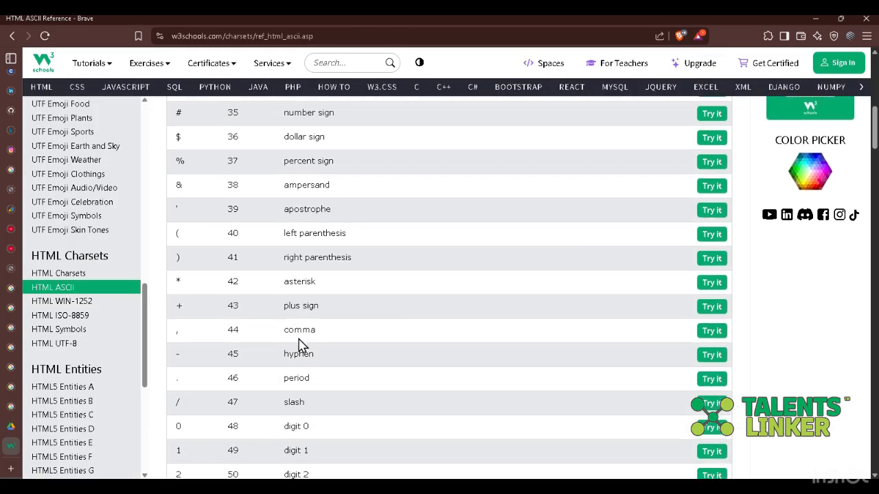
{"action": "scroll", "coordinate": [299, 344], "scroll_direction": "down", "scroll_amount": 5}
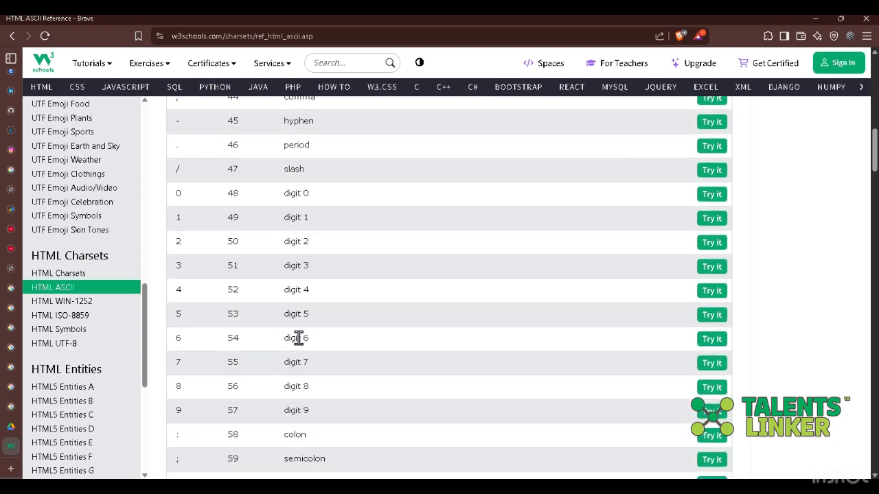
{"action": "scroll", "coordinate": [300, 343], "scroll_direction": "down", "scroll_amount": 4}
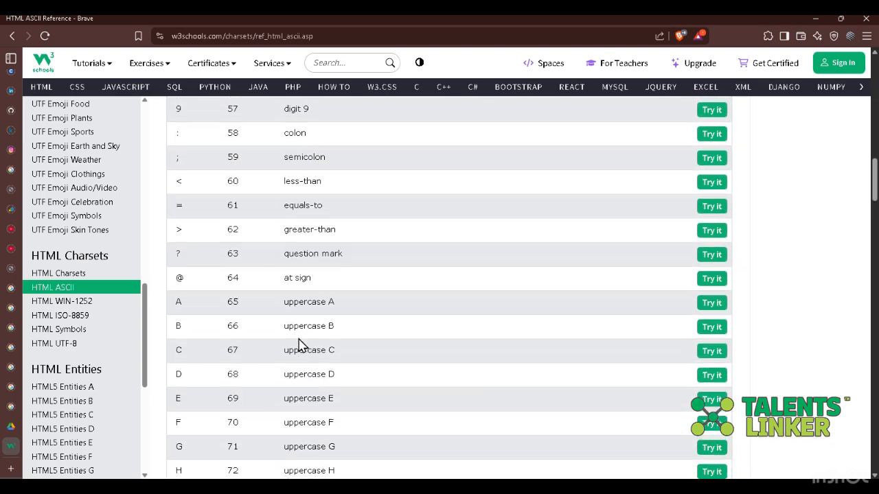
{"action": "scroll", "coordinate": [299, 338], "scroll_direction": "down", "scroll_amount": 8}
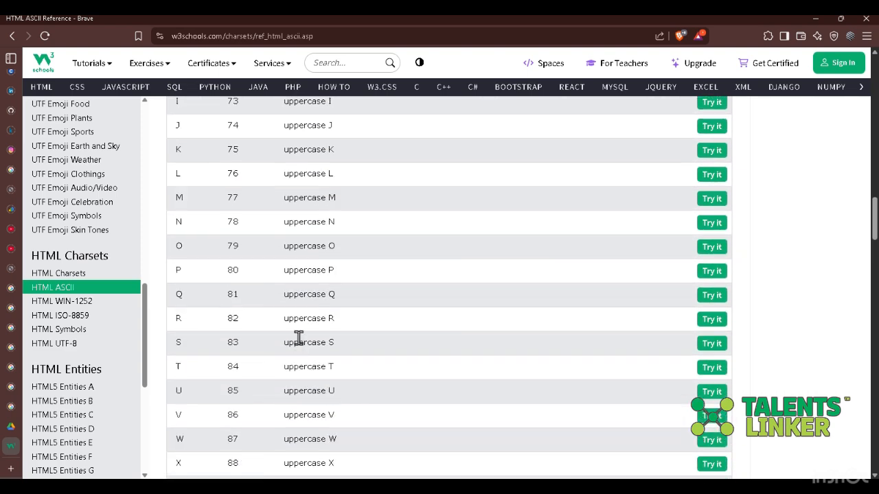
{"action": "scroll", "coordinate": [299, 337], "scroll_direction": "up", "scroll_amount": 7}
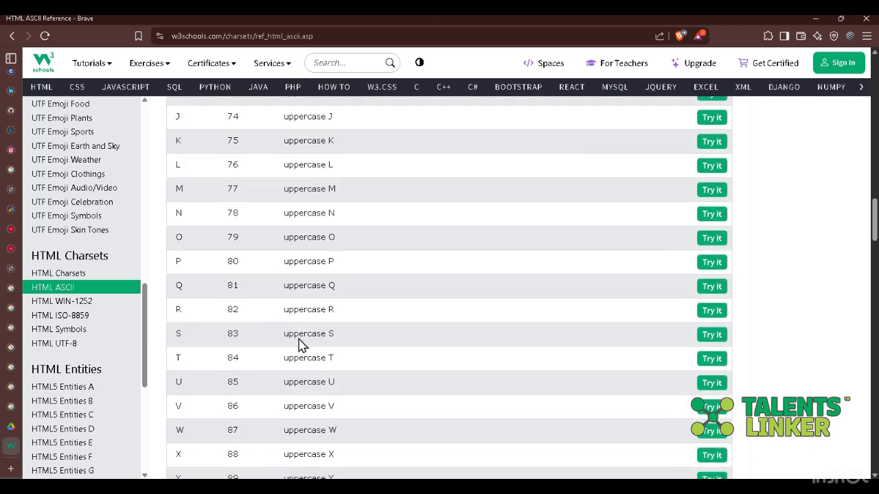
{"action": "scroll", "coordinate": [299, 340], "scroll_direction": "down", "scroll_amount": 4}
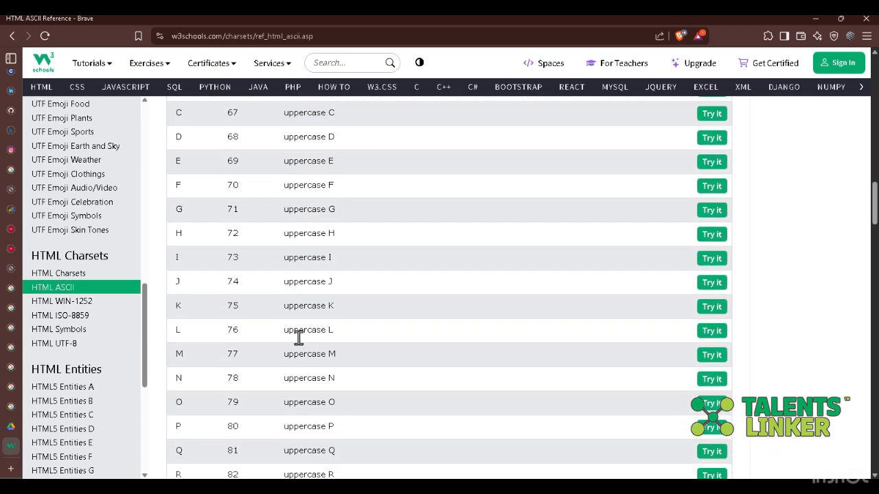
{"action": "scroll", "coordinate": [298, 344], "scroll_direction": "down", "scroll_amount": 5}
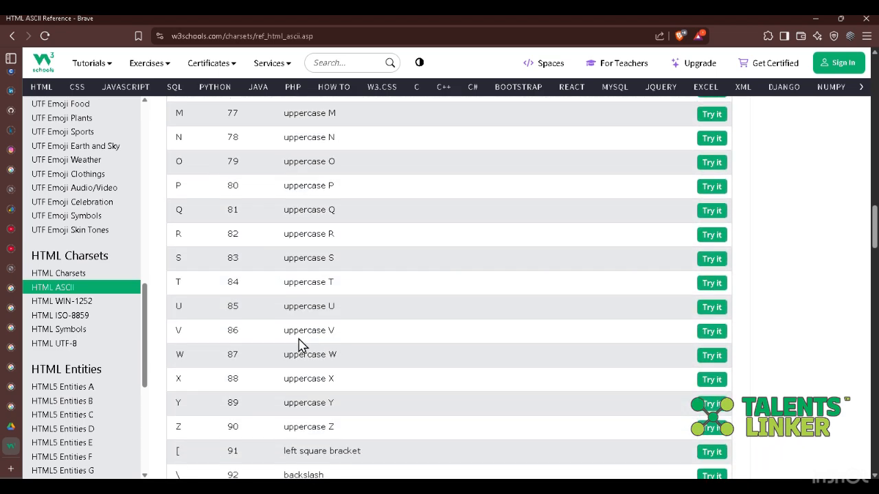
{"action": "scroll", "coordinate": [298, 343], "scroll_direction": "down", "scroll_amount": 7}
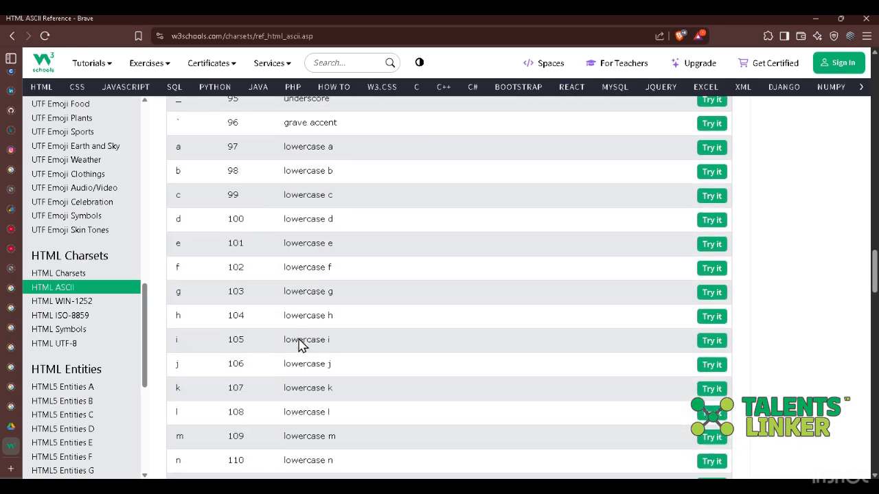
{"action": "scroll", "coordinate": [299, 343], "scroll_direction": "down", "scroll_amount": 5}
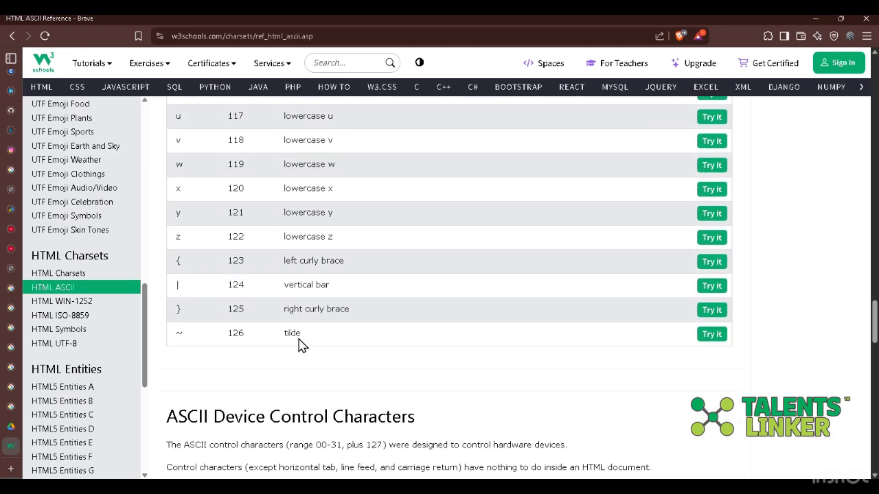
{"action": "scroll", "coordinate": [298, 338], "scroll_direction": "up", "scroll_amount": 4}
{"action": "scroll", "coordinate": [299, 338], "scroll_direction": "up", "scroll_amount": 17}
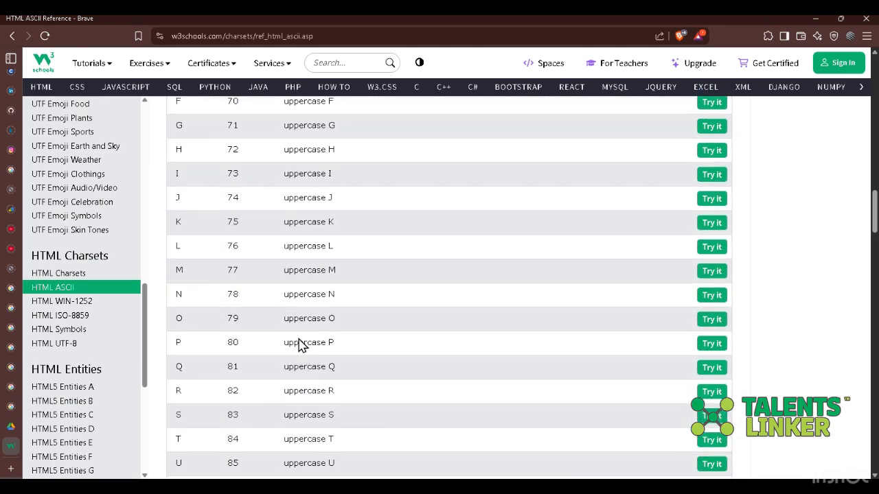
{"action": "scroll", "coordinate": [362, 281], "scroll_direction": "up", "scroll_amount": 7}
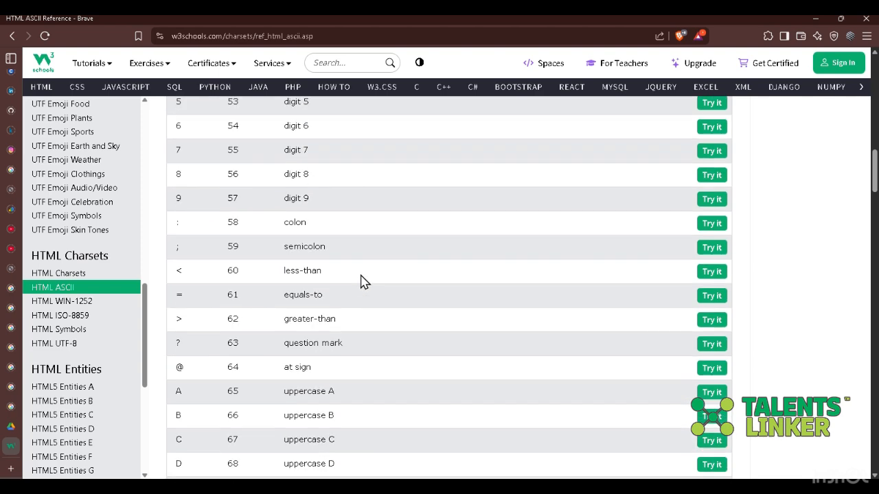
{"action": "scroll", "coordinate": [361, 281], "scroll_direction": "up", "scroll_amount": 3}
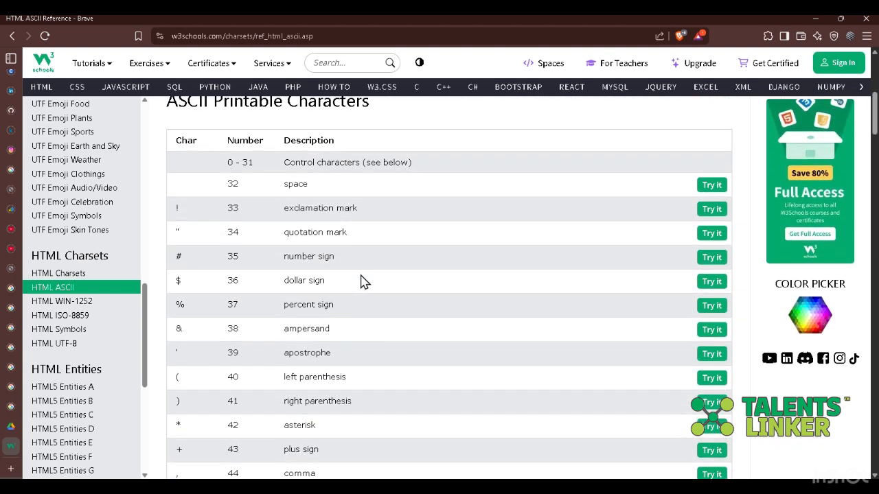
{"action": "scroll", "coordinate": [362, 281], "scroll_direction": "down", "scroll_amount": 7}
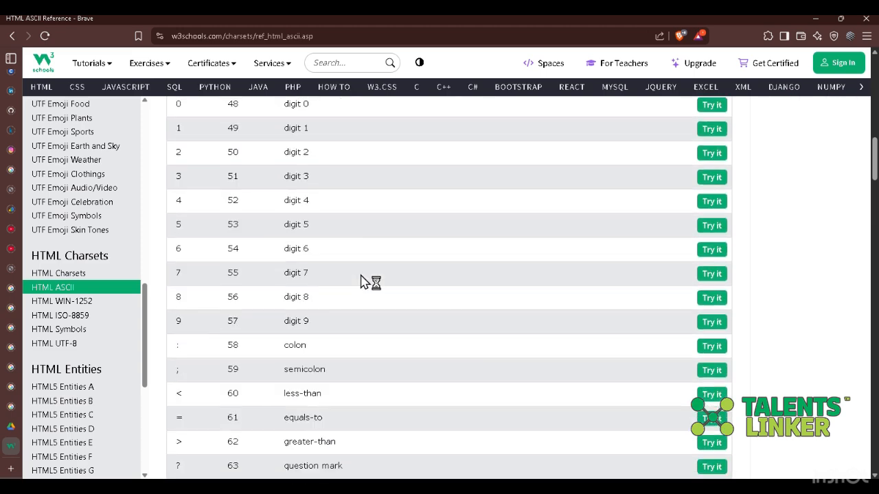
{"action": "scroll", "coordinate": [368, 282], "scroll_direction": "down", "scroll_amount": 15}
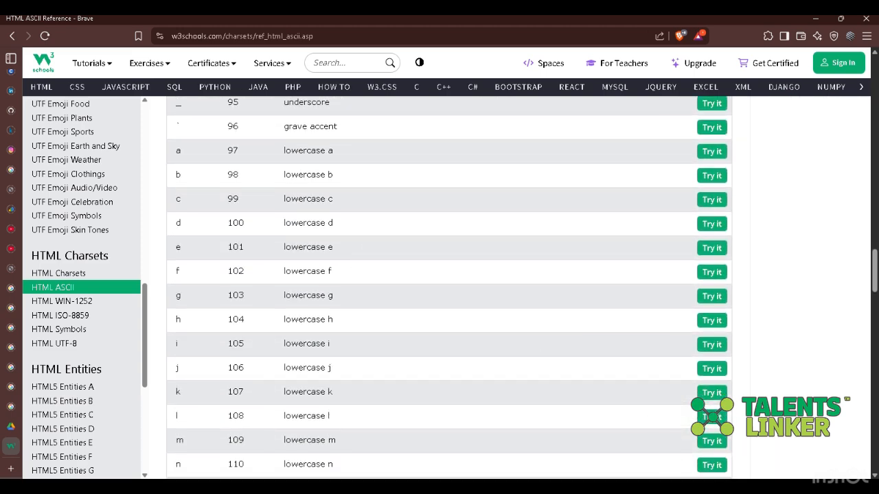
- Return to Excel and review the CHAR formula in cell O16
{"action": "left_click", "coordinate": [618, 487]}
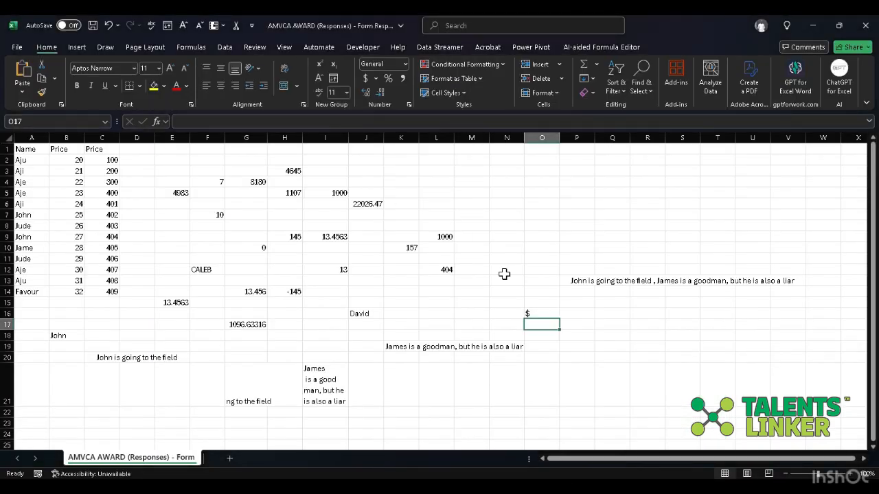
{"action": "left_click", "coordinate": [548, 313]}
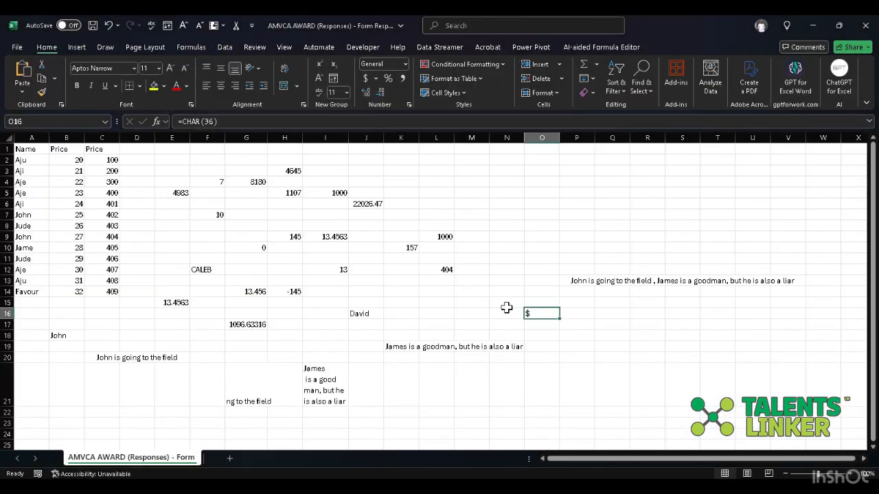
{"action": "left_click", "coordinate": [646, 344]}
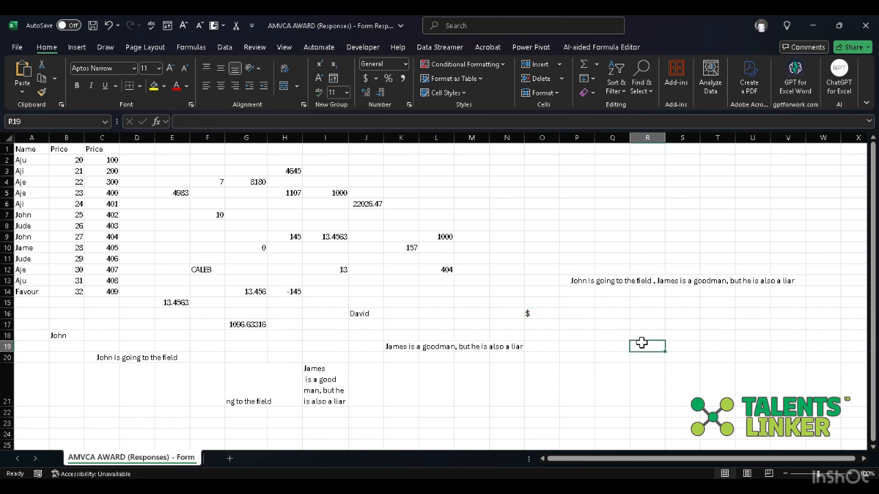
- Begin an EXACT formula in empty cell P8
{"action": "left_click", "coordinate": [567, 228]}
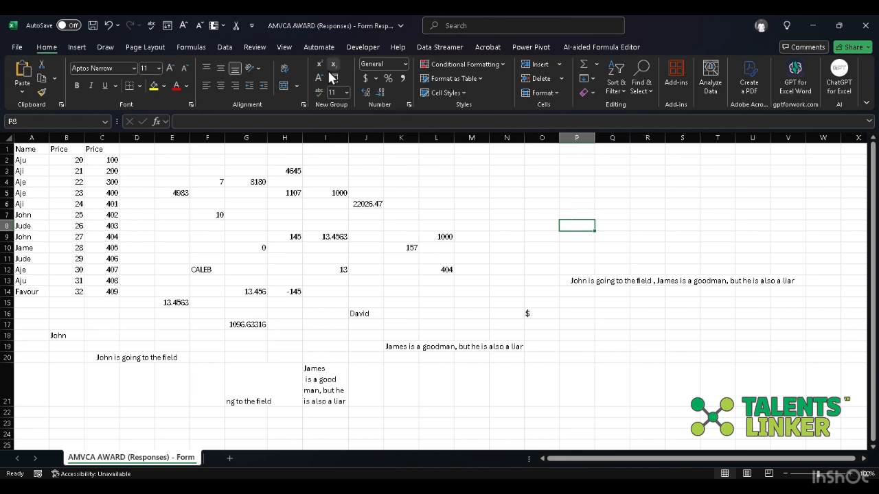
{"action": "left_click", "coordinate": [319, 122]}
{"action": "type", "text": "="}
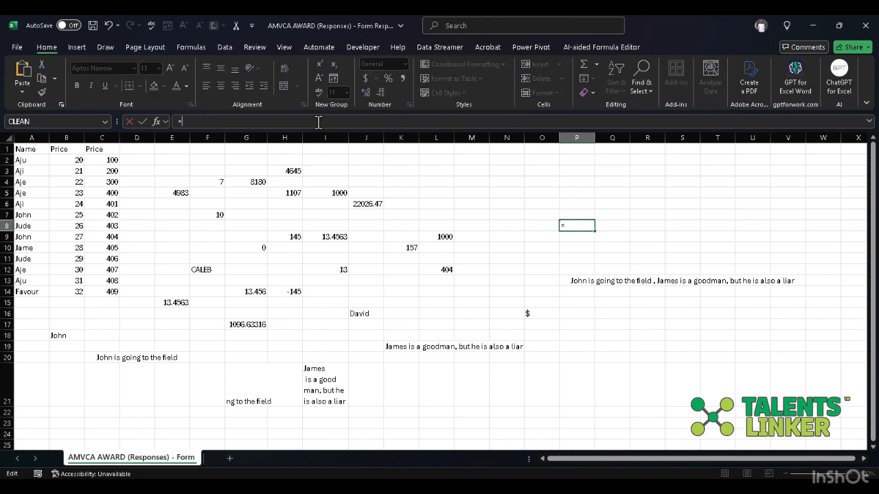
{"action": "type", "text": "exac"}
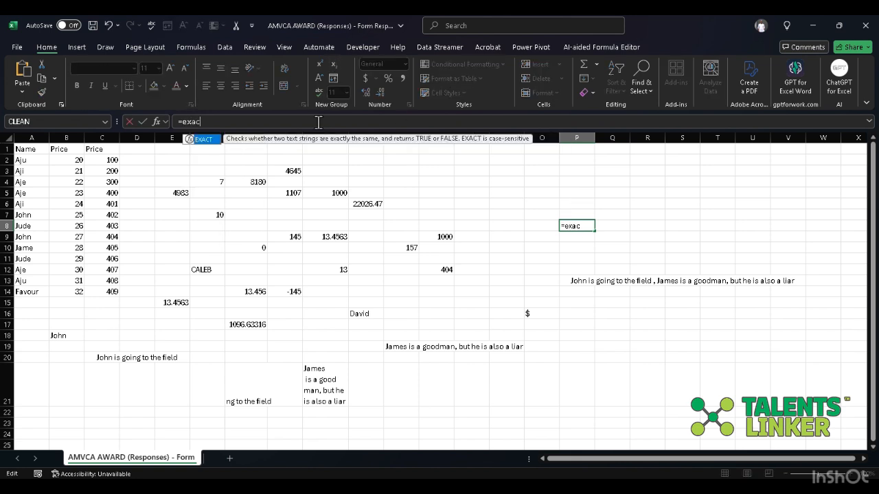
{"action": "key", "text": "Tab"}
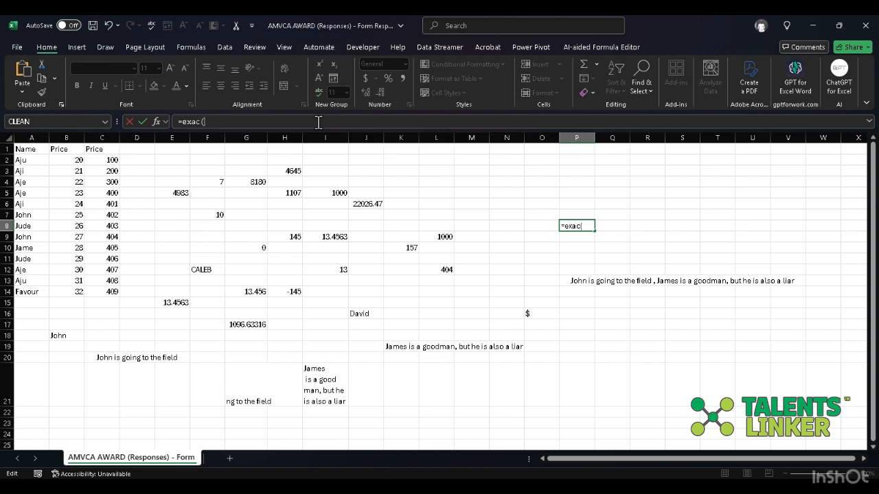
{"action": "left_click", "coordinate": [64, 333]}
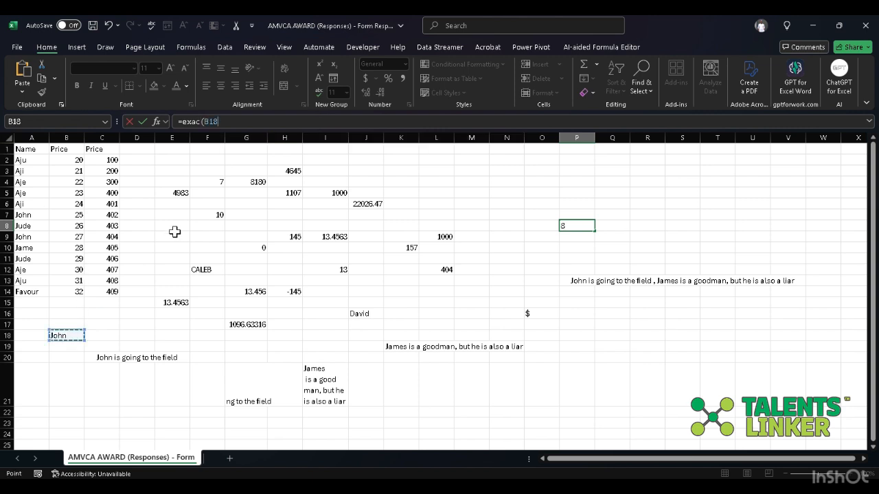
{"action": "type", "text": ","}
{"action": "key", "text": "BackSpace"}
{"action": "key", "text": "BackSpace"}
{"action": "key", "text": "BackSpace"}
{"action": "key", "text": "BackSpace"}
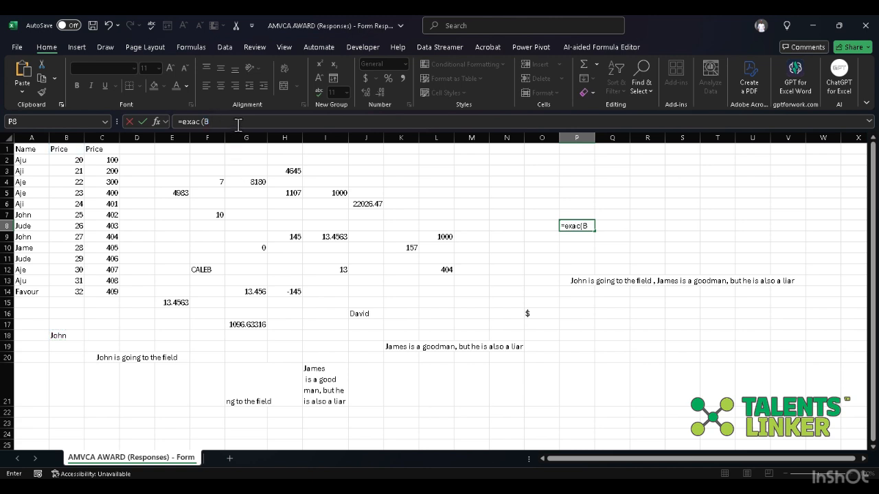
{"action": "type", "text": "("}
{"action": "key", "text": "BackSpace"}
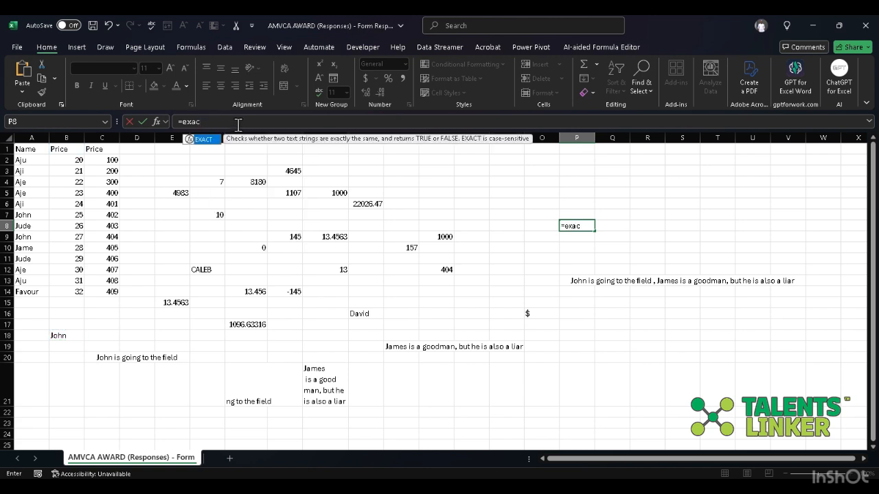
- Complete the formula in P8 as =EXACT(B18,A9) to compare the two name cells
{"action": "type", "text": "t("}
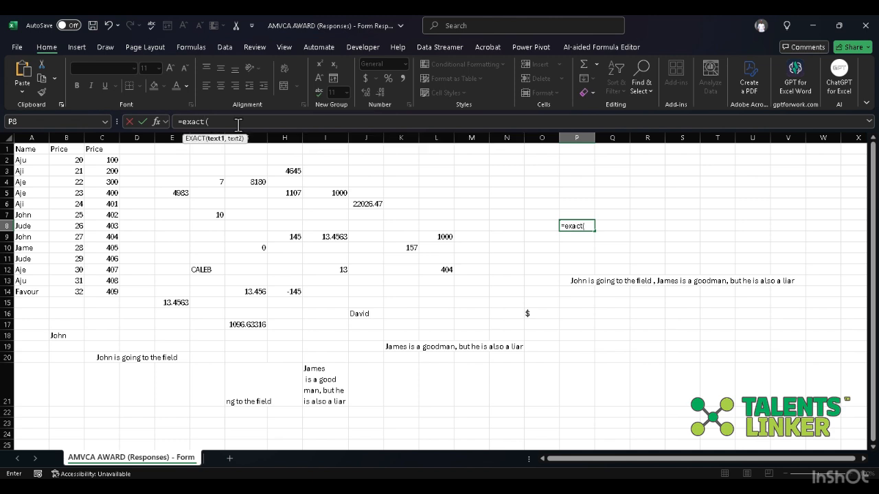
{"action": "left_click", "coordinate": [74, 335]}
{"action": "type", "text": ","}
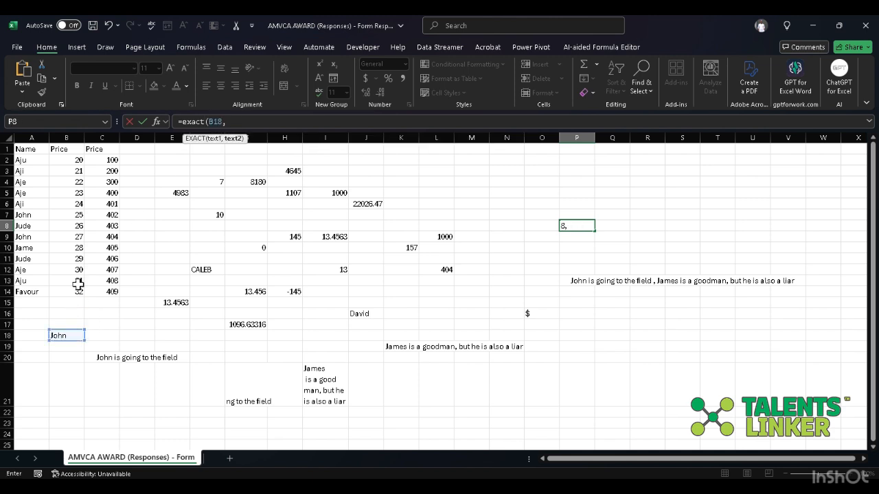
{"action": "left_click", "coordinate": [37, 237]}
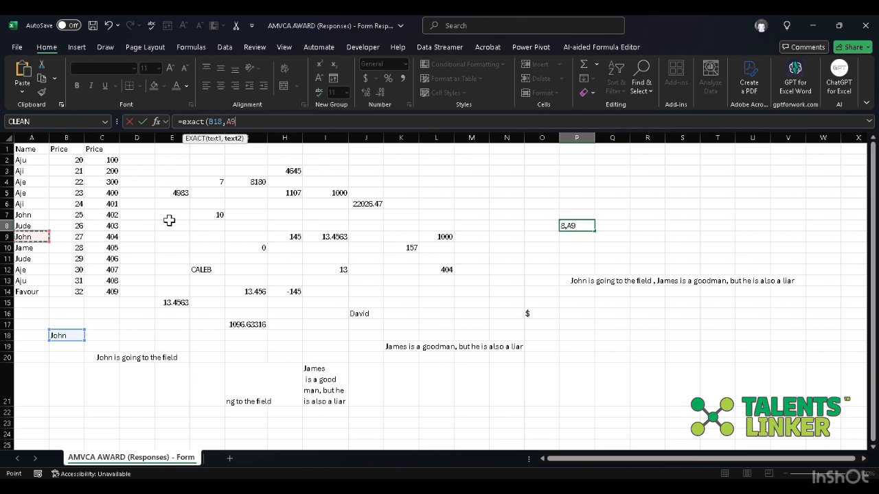
{"action": "type", "text": ")"}
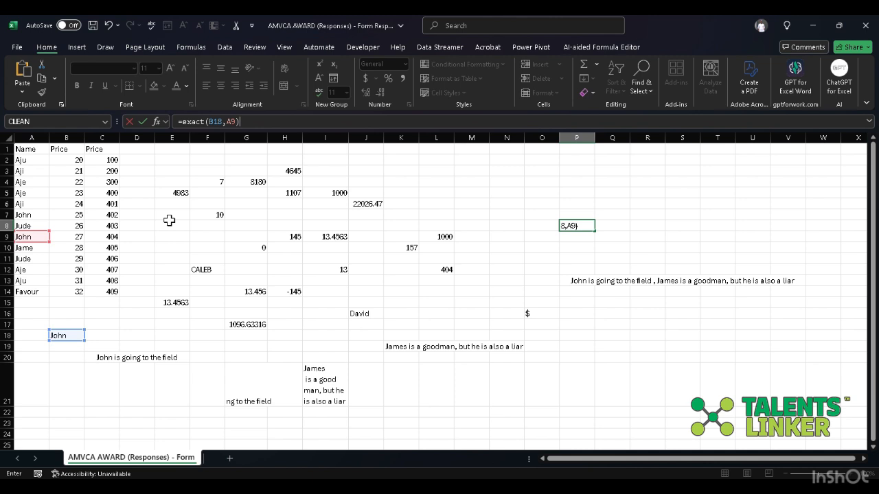
{"action": "key", "text": "Return"}
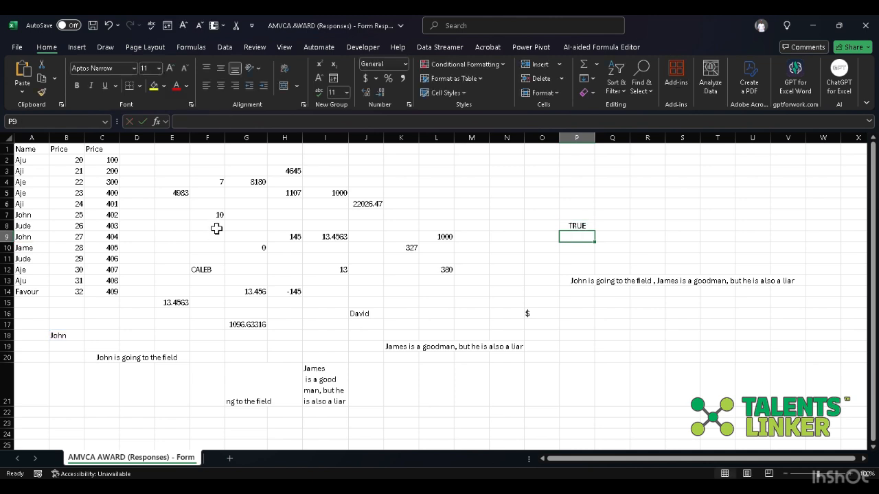
- Replace the second argument of the EXACT formula in P8 with cell A11
{"action": "left_click", "coordinate": [577, 225]}
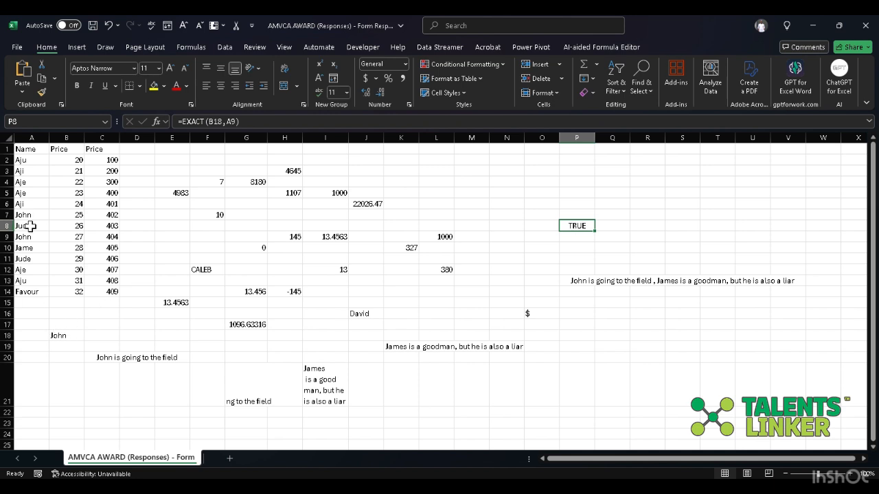
{"action": "left_click", "coordinate": [253, 121]}
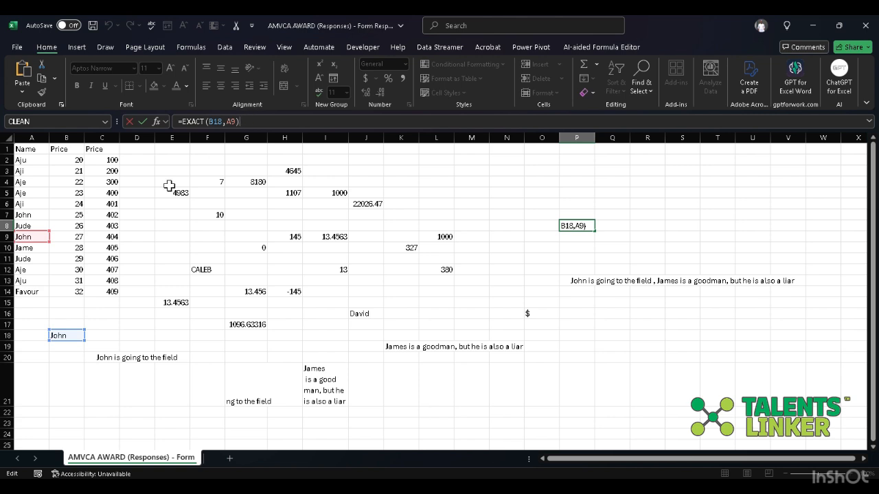
{"action": "left_click", "coordinate": [236, 122]}
{"action": "key", "text": "BackSpace"}
{"action": "key", "text": "BackSpace"}
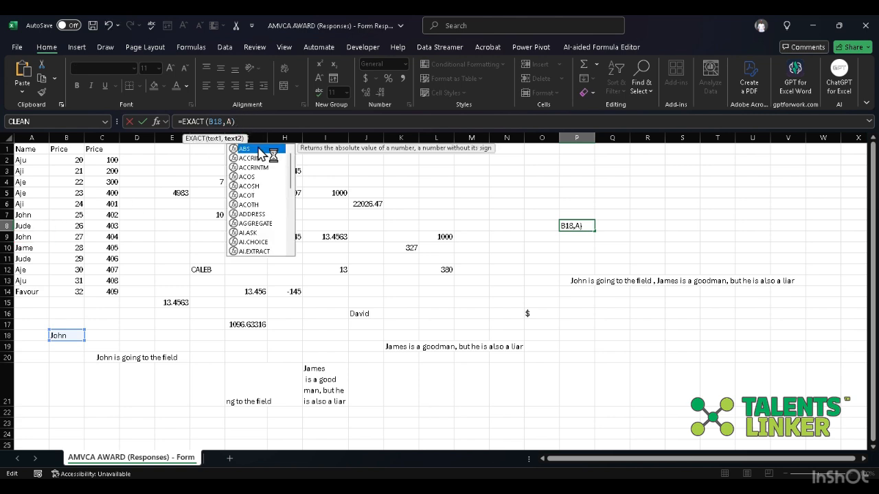
{"action": "left_click", "coordinate": [35, 258]}
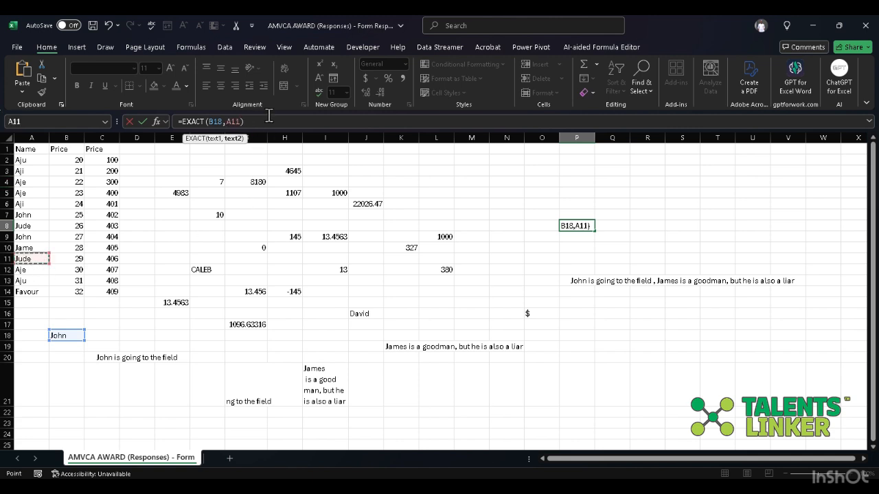
{"action": "key", "text": "Return"}
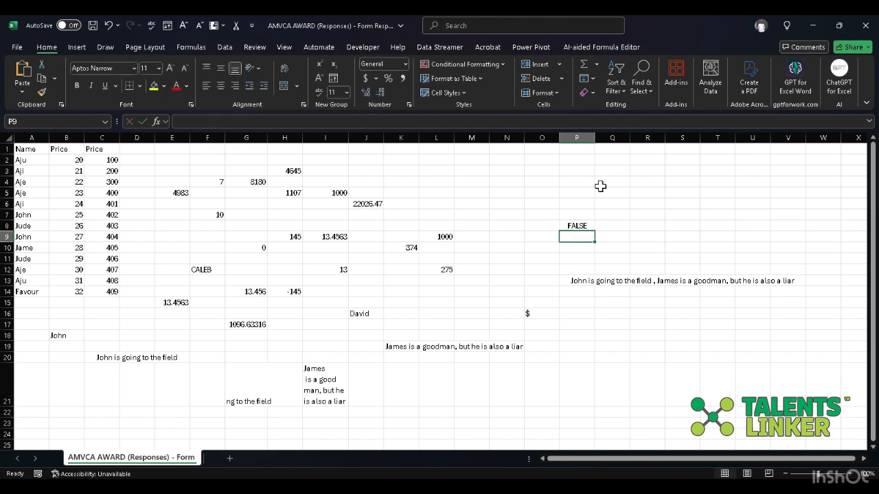
- Change both arguments of P8's EXACT formula so it compares the sentence in C20 with the joined sentence in P13
{"action": "left_click", "coordinate": [582, 225]}
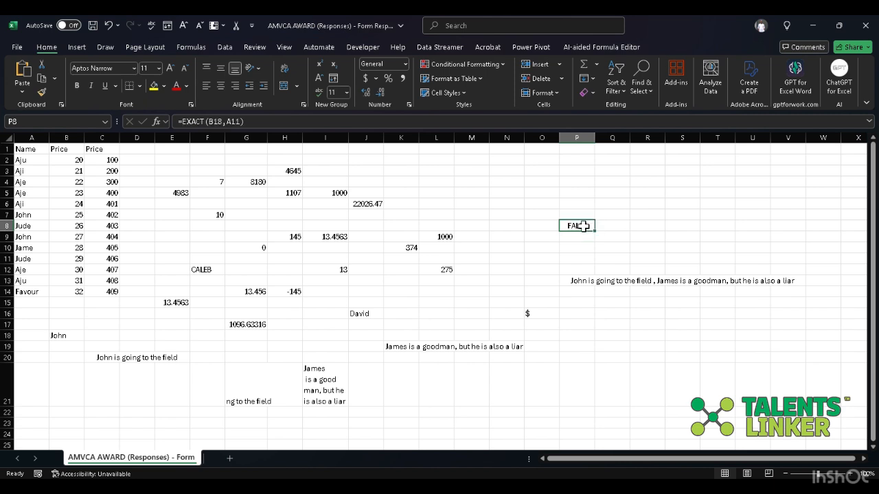
{"action": "left_click", "coordinate": [223, 122]}
{"action": "key", "text": "BackSpace"}
{"action": "key", "text": "BackSpace"}
{"action": "key", "text": "BackSpace"}
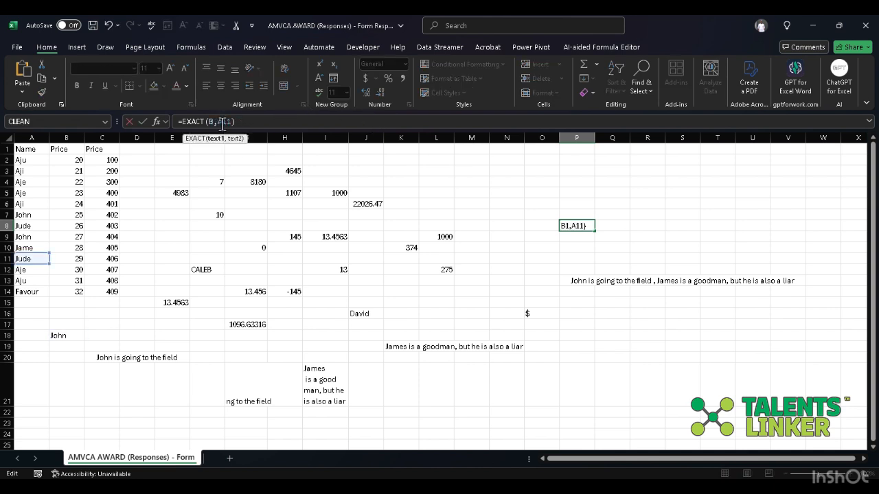
{"action": "left_click", "coordinate": [106, 358]}
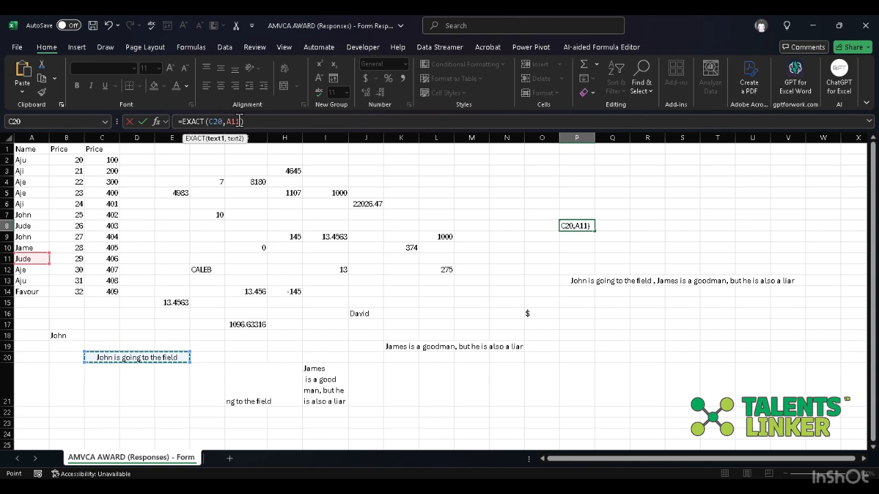
{"action": "left_click", "coordinate": [235, 121]}
{"action": "key", "text": "BackSpace"}
{"action": "key", "text": "BackSpace"}
{"action": "key", "text": "BackSpace"}
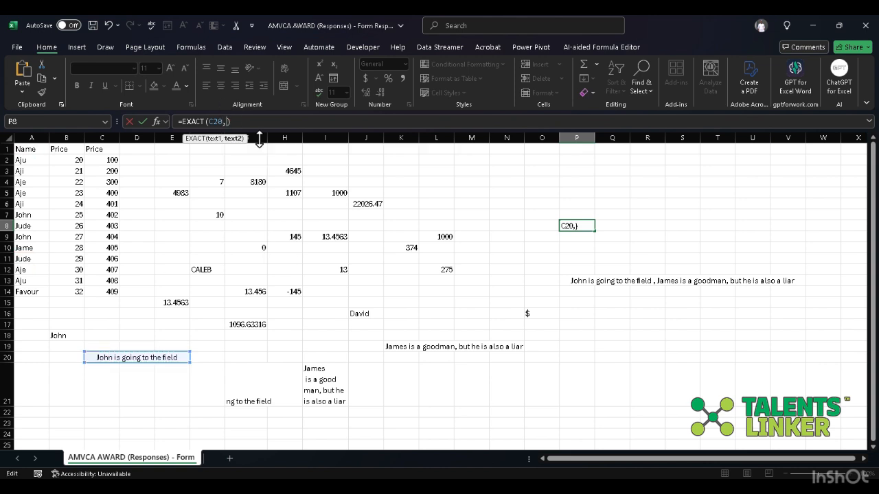
{"action": "left_click", "coordinate": [600, 280]}
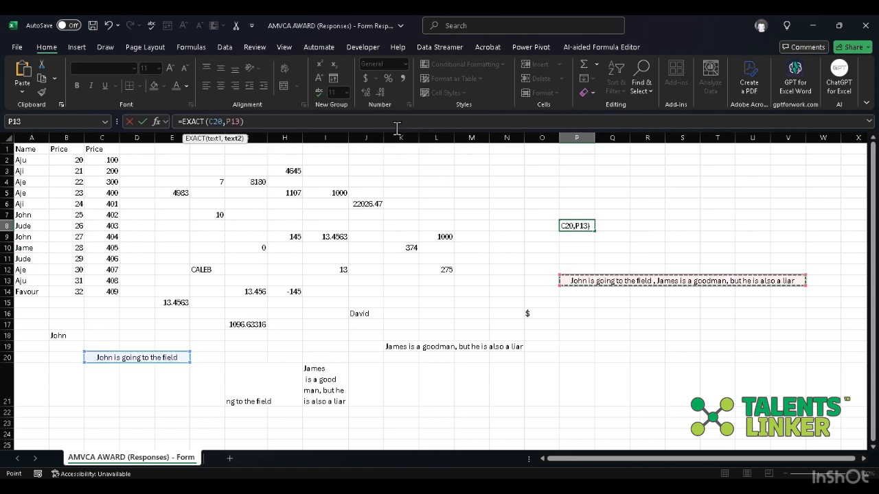
{"action": "key", "text": "Return"}
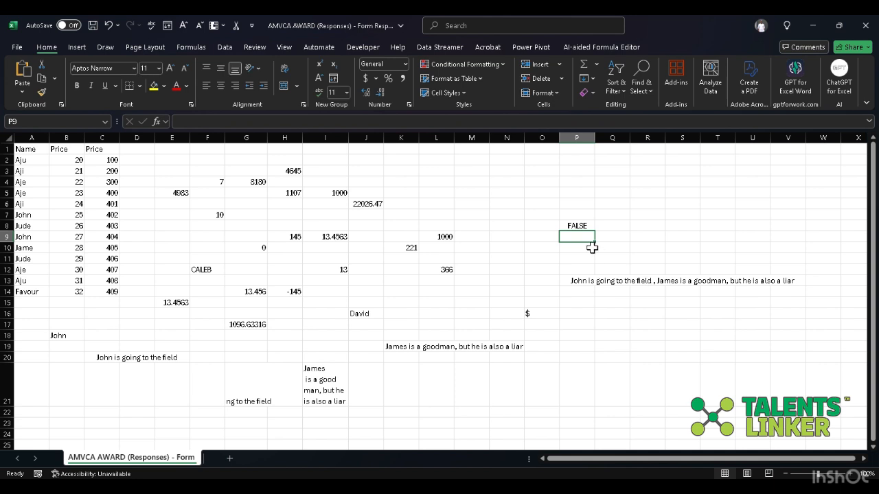
{"action": "left_click", "coordinate": [581, 225]}
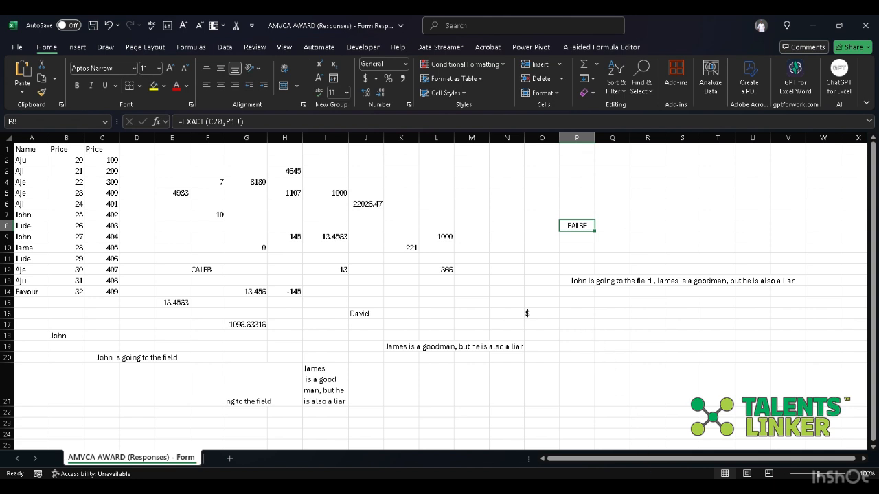
- Switch to the PowerPoint presentation and check the text functions table on slide 6 for the next function
{"action": "key", "text": "alt+Tab"}
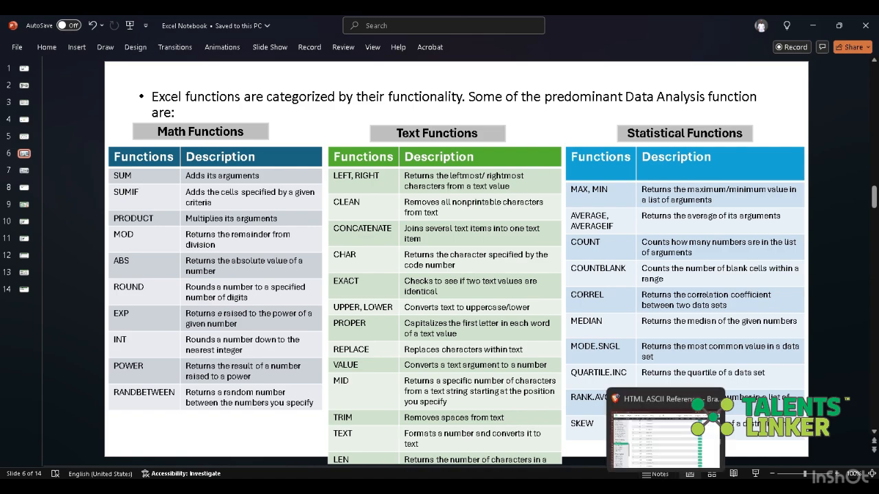
{"action": "left_click", "coordinate": [665, 488]}
{"action": "left_click", "coordinate": [664, 488]}
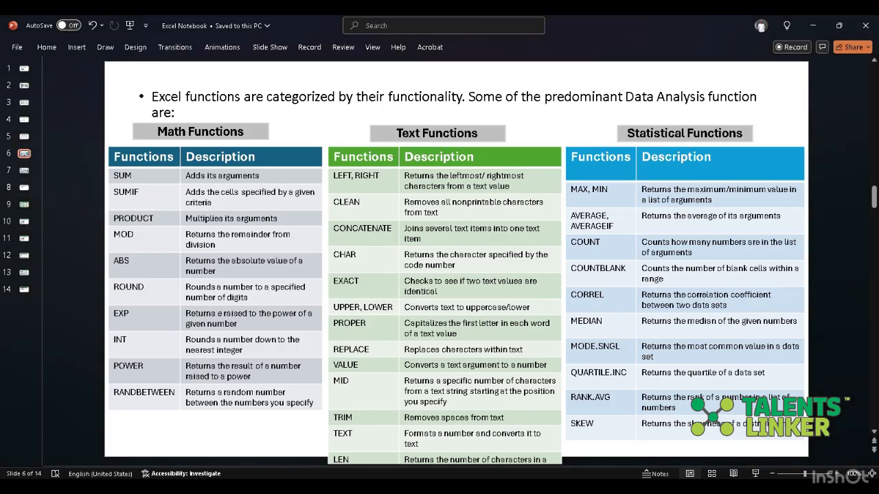
- Return to Excel and enter =UPPER(B18) in cell O4 to convert the name in B18 to uppercase
{"action": "left_click", "coordinate": [619, 487]}
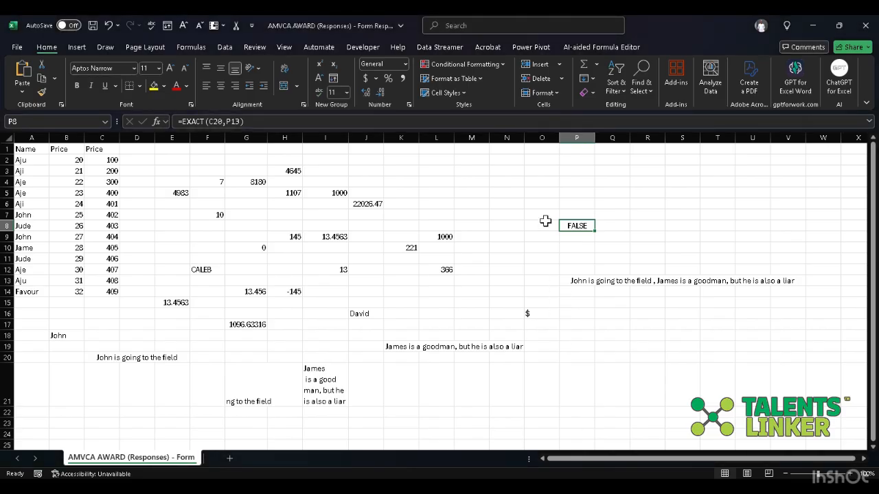
{"action": "left_click", "coordinate": [532, 201]}
{"action": "left_click", "coordinate": [532, 181]}
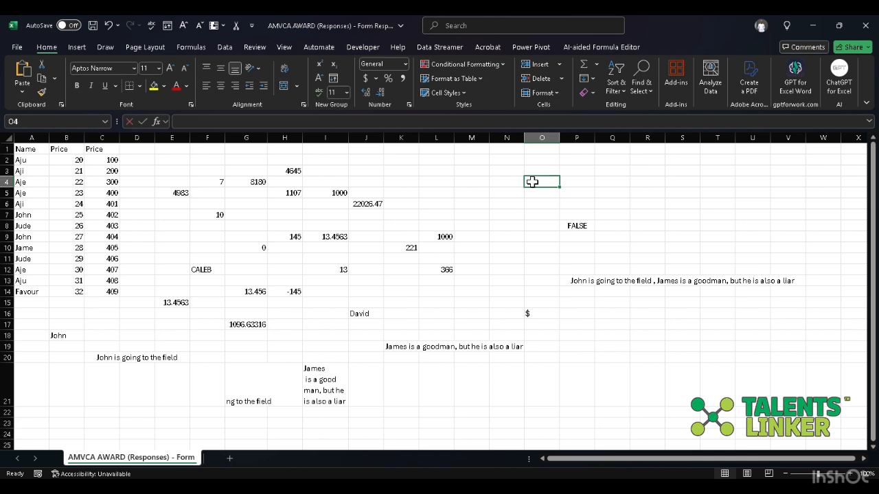
{"action": "type", "text": "="}
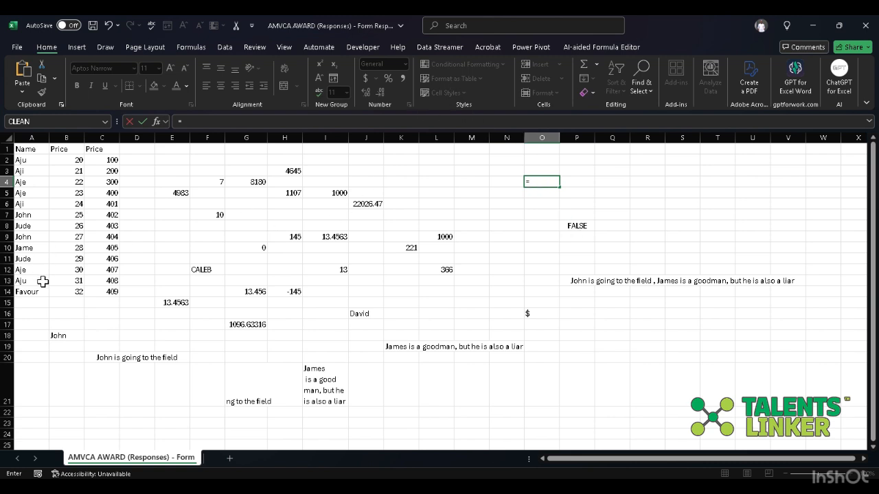
{"action": "left_click", "coordinate": [195, 125]}
{"action": "type", "text": "UPPE"}
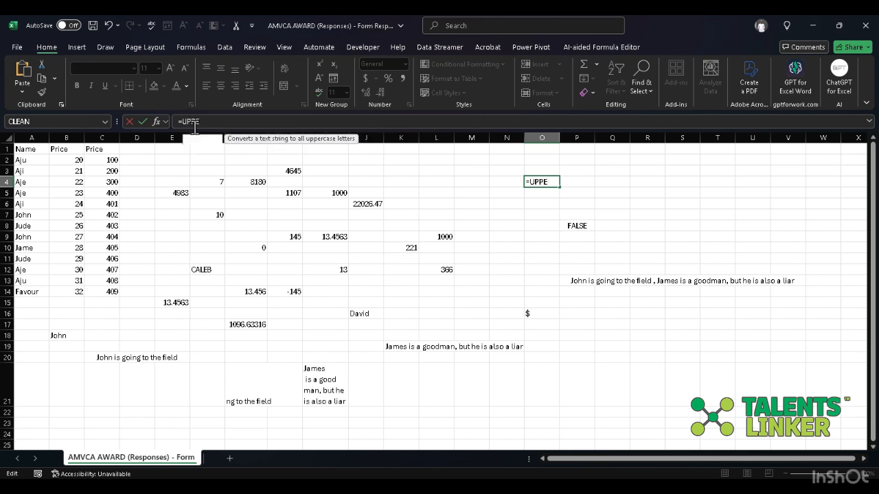
{"action": "type", "text": "R("}
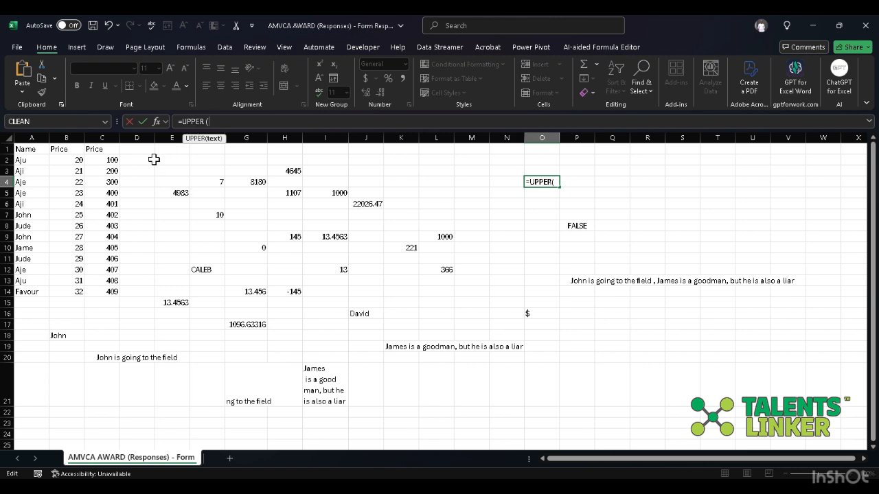
{"action": "left_click", "coordinate": [62, 336]}
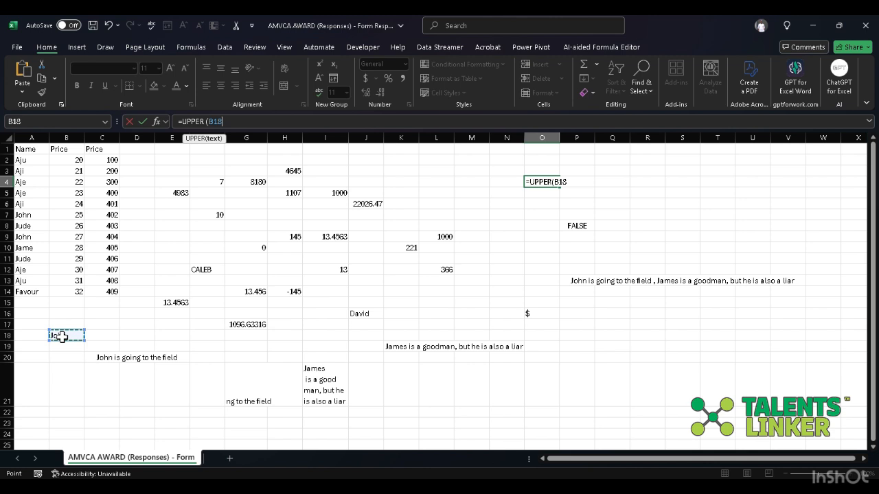
{"action": "type", "text": ")"}
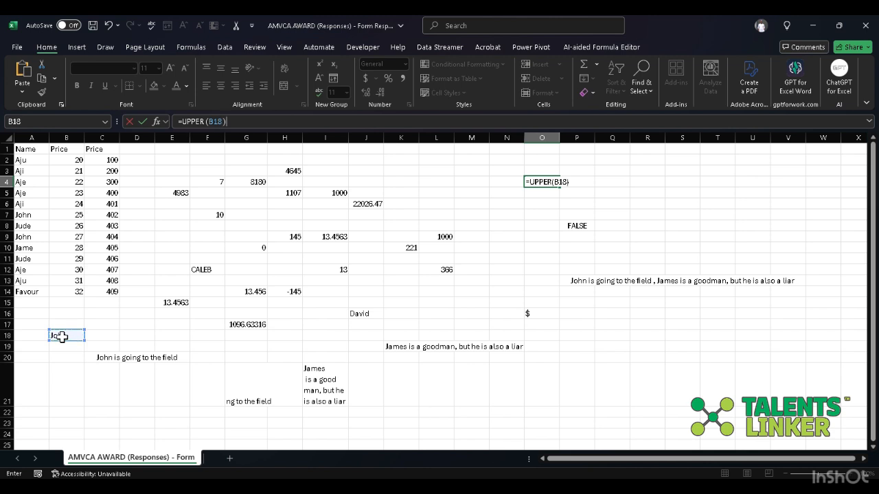
{"action": "key", "text": "Return"}
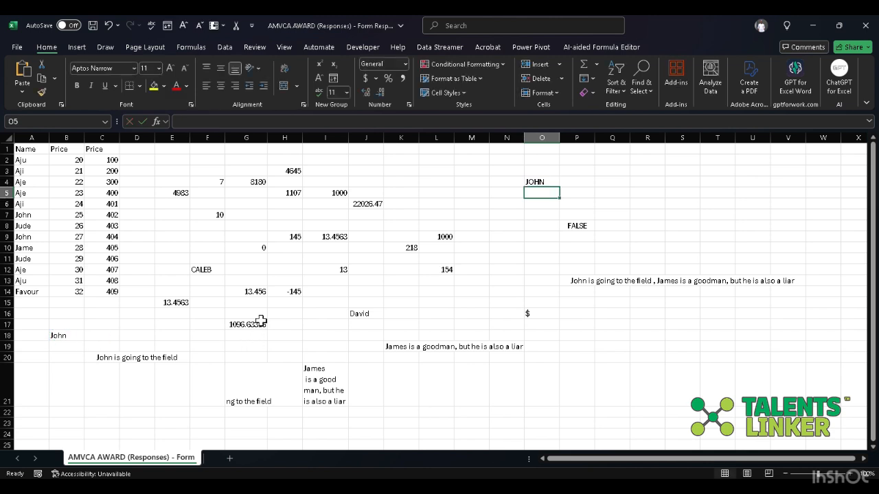
{"action": "left_click", "coordinate": [582, 172]}
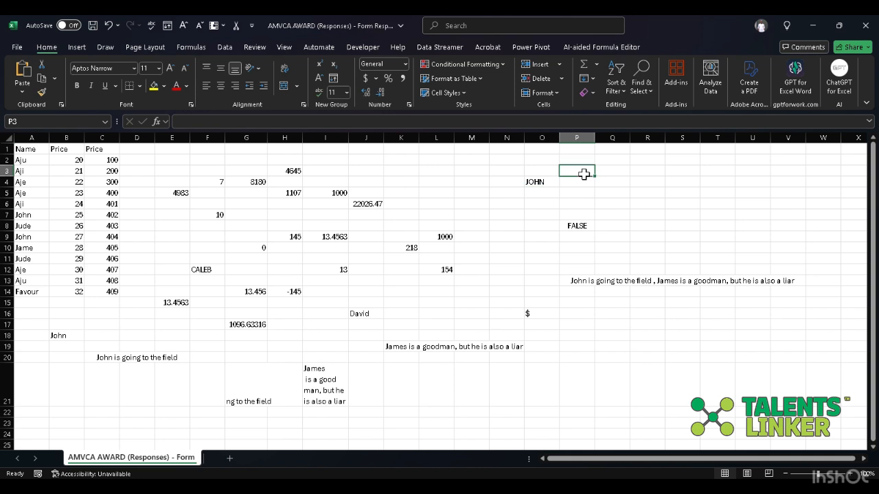
- Enter =LOWER(B18) in cell Q4 to convert the name in B18 to lowercase
{"action": "left_click", "coordinate": [618, 183]}
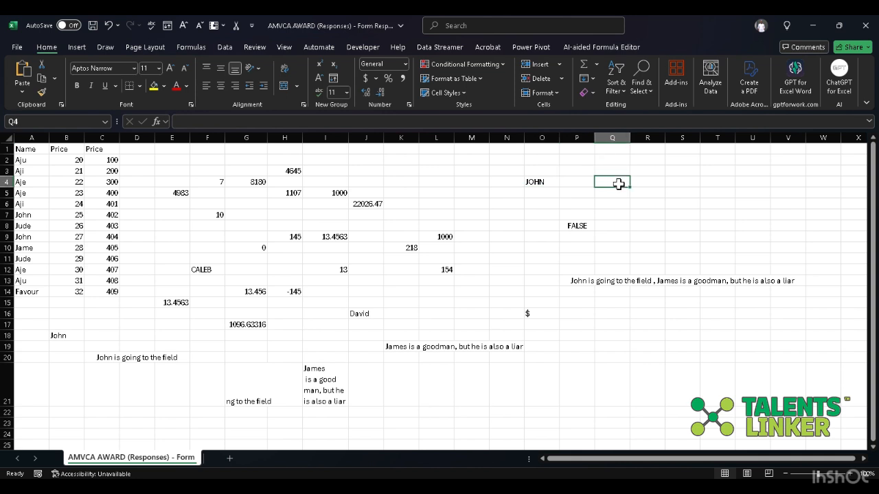
{"action": "type", "text": "="}
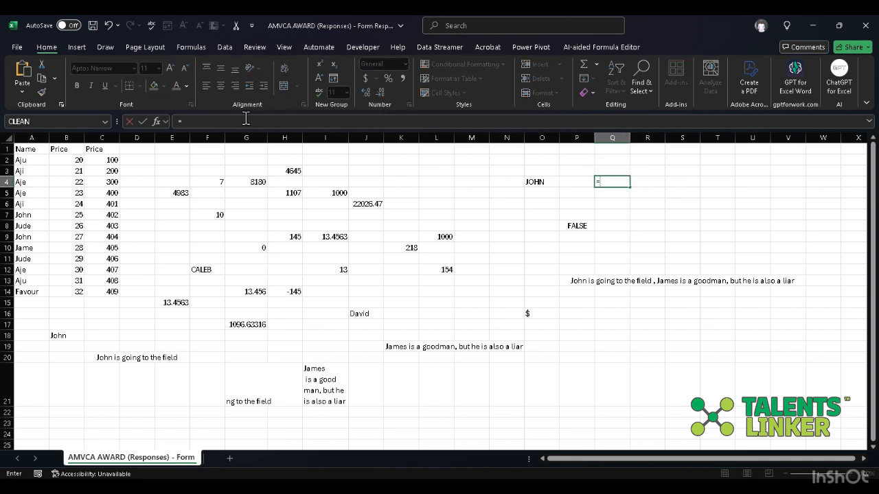
{"action": "left_click", "coordinate": [243, 120]}
{"action": "type", "text": "L"}
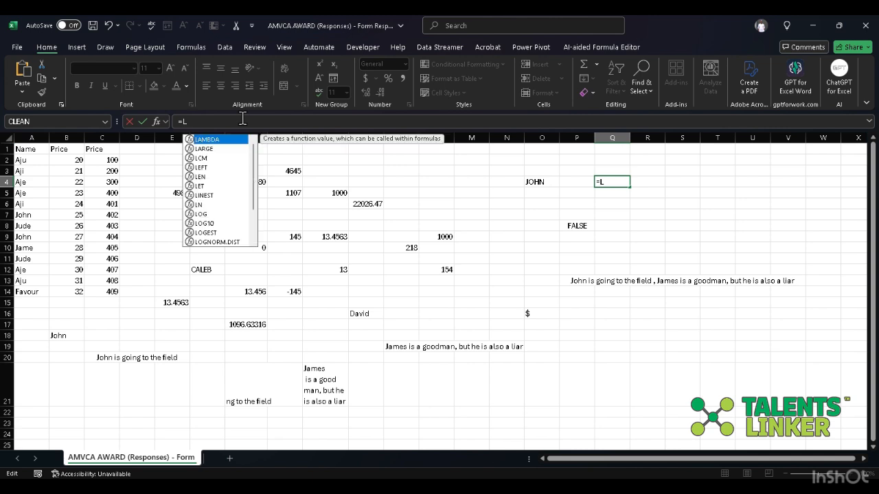
{"action": "type", "text": "OWER"}
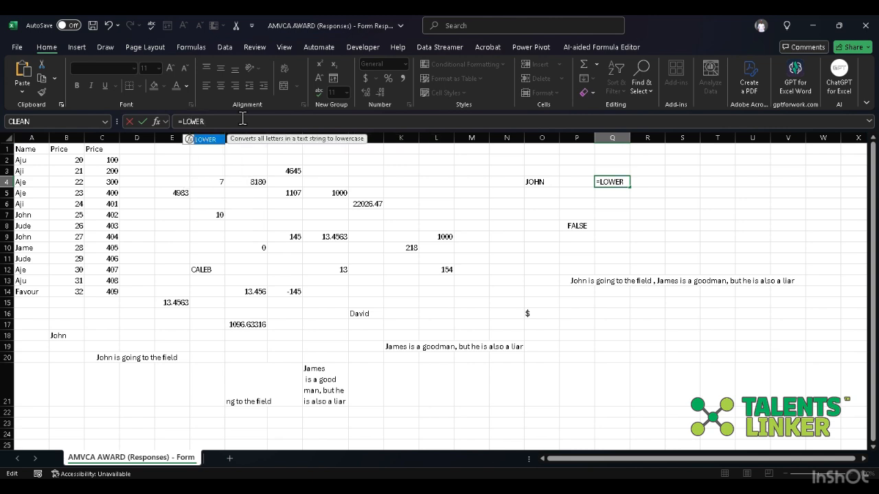
{"action": "type", "text": "("}
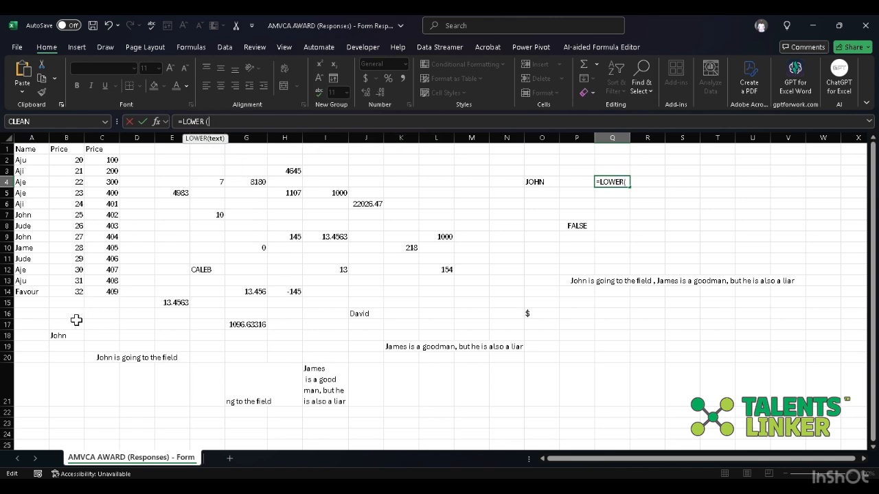
{"action": "left_click", "coordinate": [57, 334]}
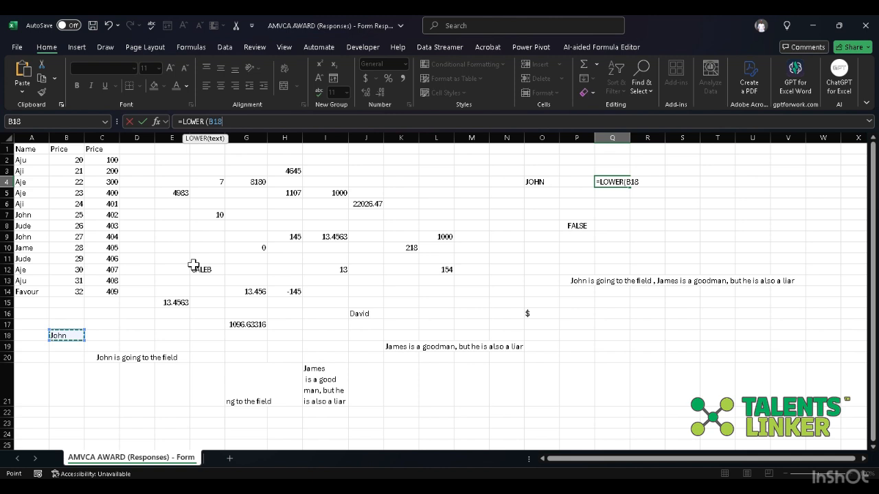
{"action": "type", "text": ")"}
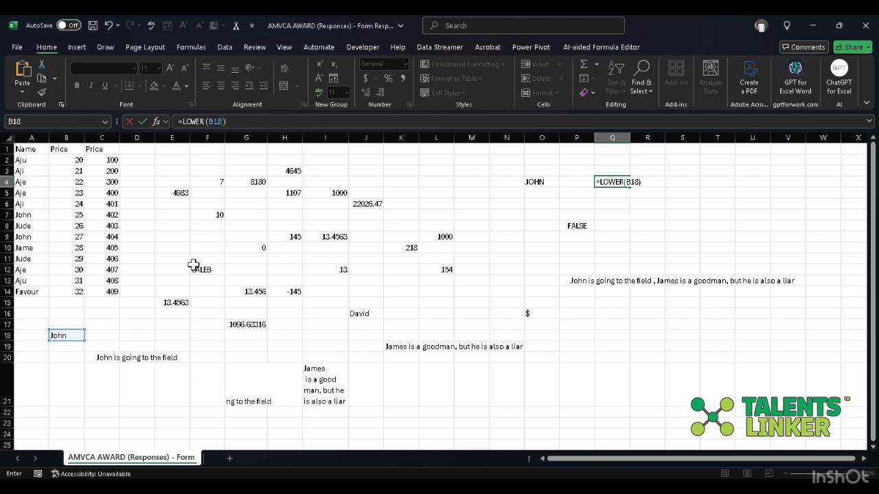
{"action": "key", "text": "Return"}
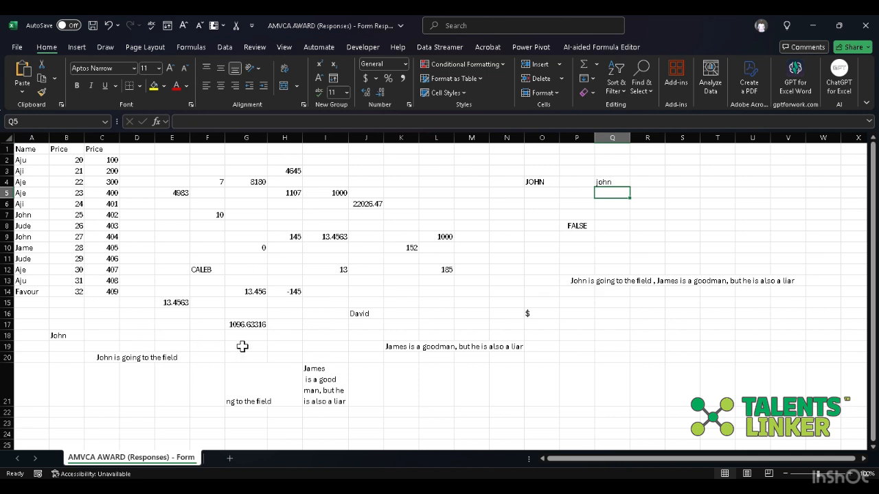
- Enter =UPPER(C20) in cell P19 to convert the sentence in C20 to uppercase
{"action": "left_click", "coordinate": [631, 359]}
{"action": "left_click", "coordinate": [562, 345]}
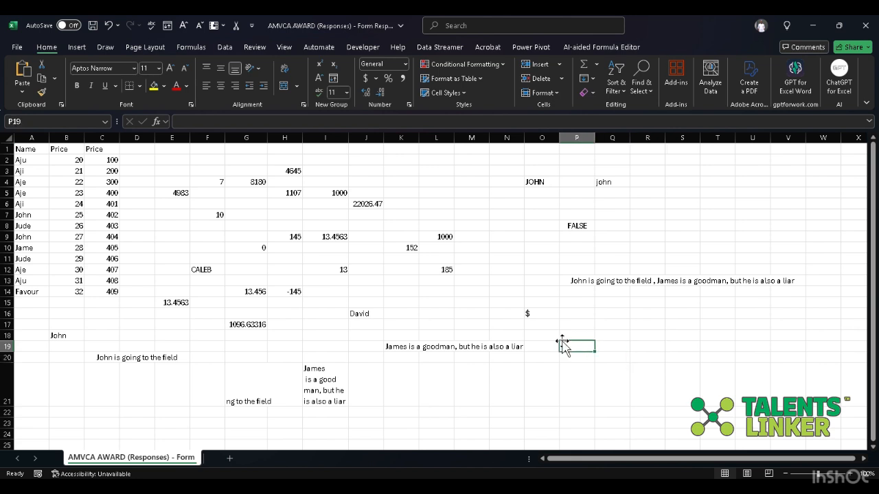
{"action": "left_click", "coordinate": [301, 122]}
{"action": "type", "text": "="}
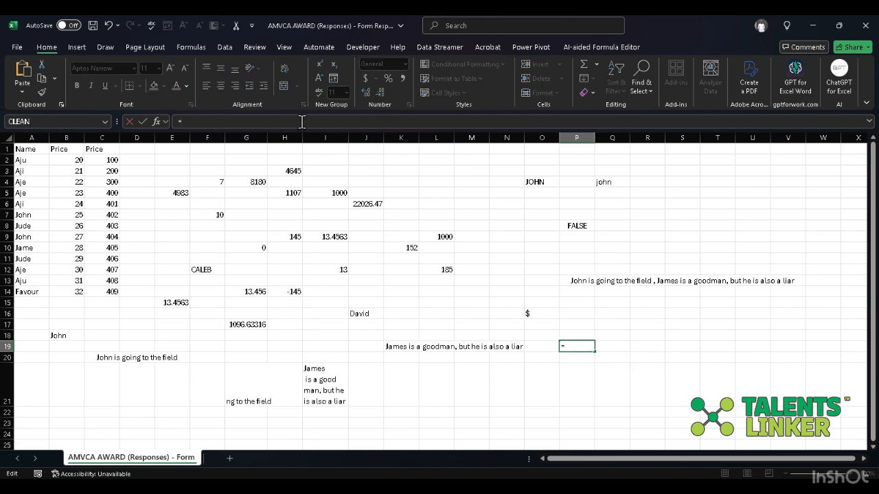
{"action": "type", "text": "UP"}
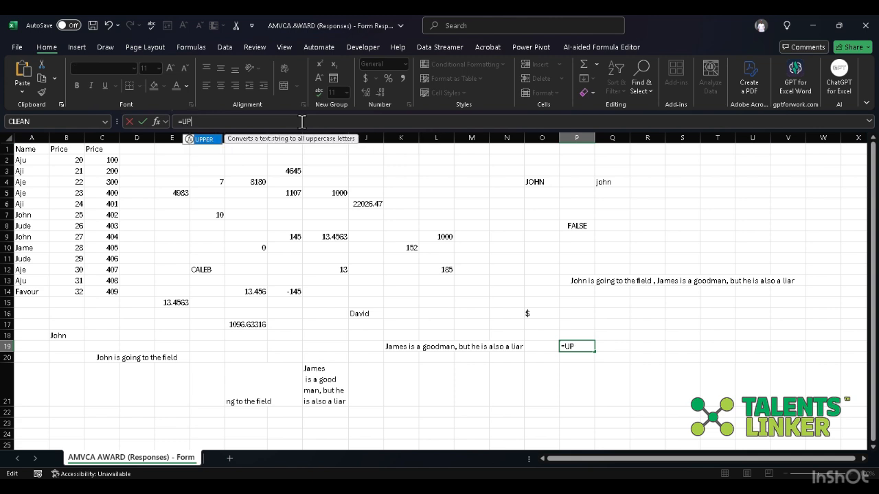
{"action": "type", "text": "PER("}
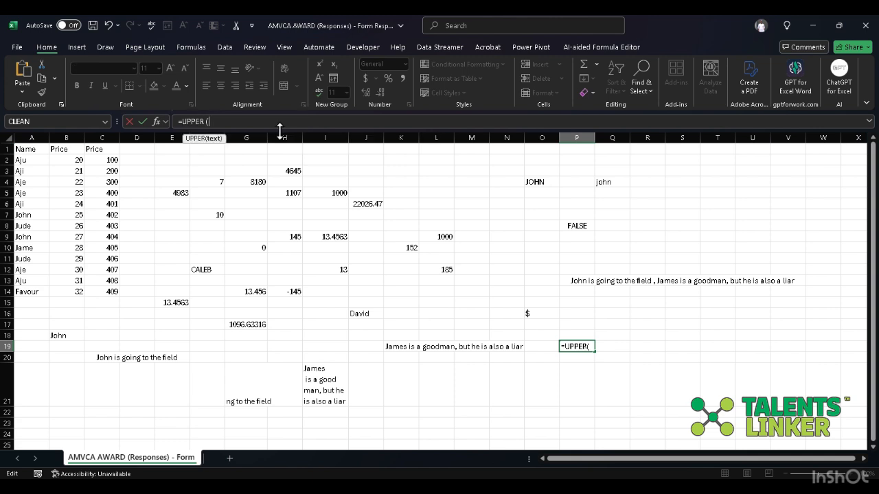
{"action": "left_click", "coordinate": [138, 357]}
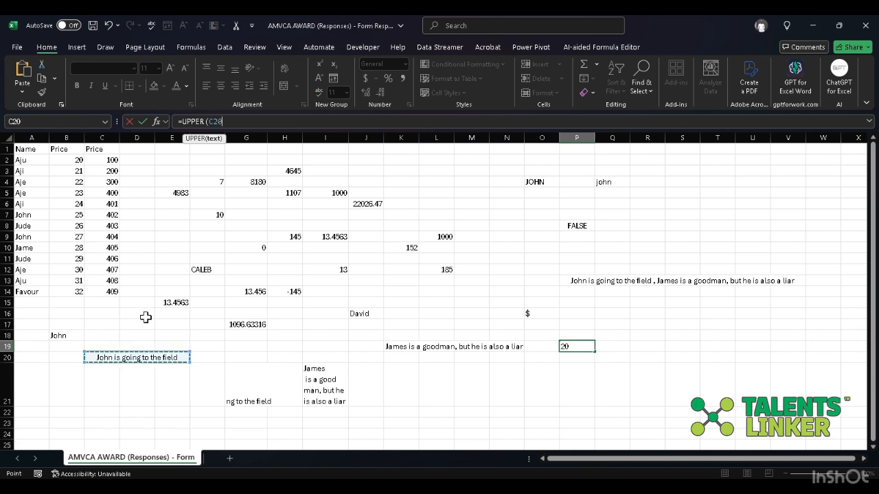
{"action": "type", "text": ")"}
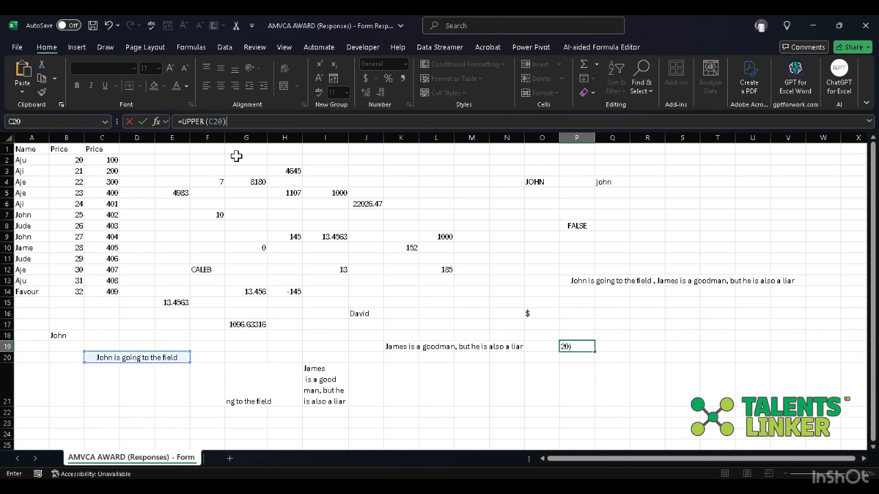
{"action": "key", "text": "Return"}
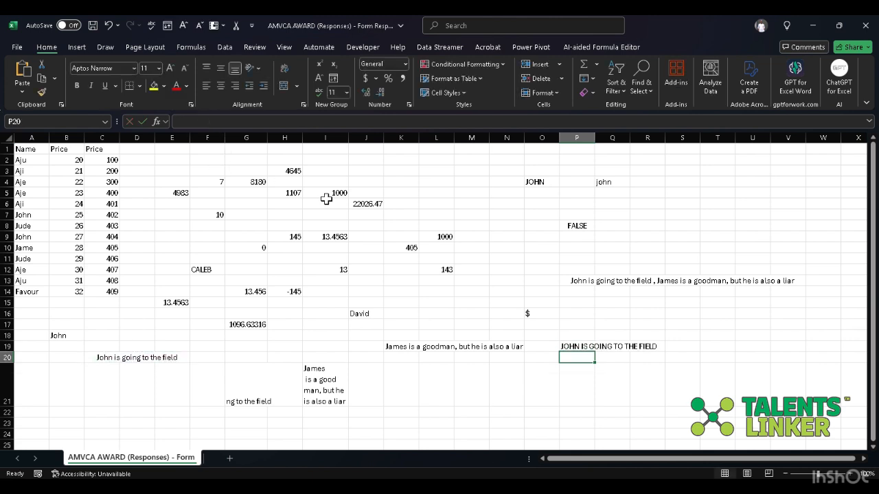
{"action": "left_click", "coordinate": [717, 334]}
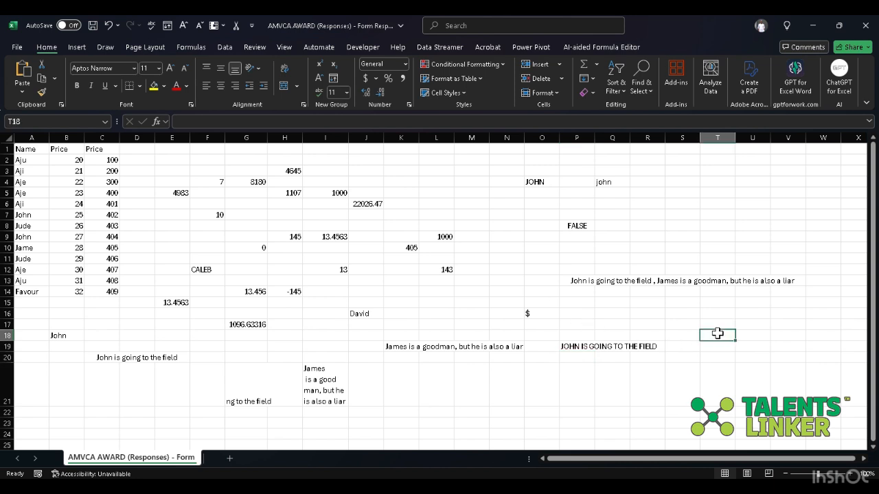
- Enter =LOWER(C20) in cell P16 to convert the sentence in C20 to lowercase
{"action": "left_click", "coordinate": [590, 314]}
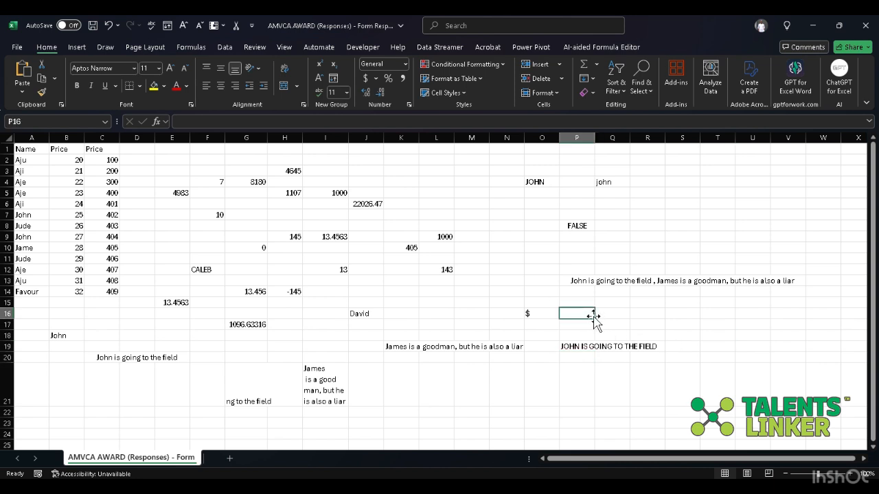
{"action": "type", "text": "10"}
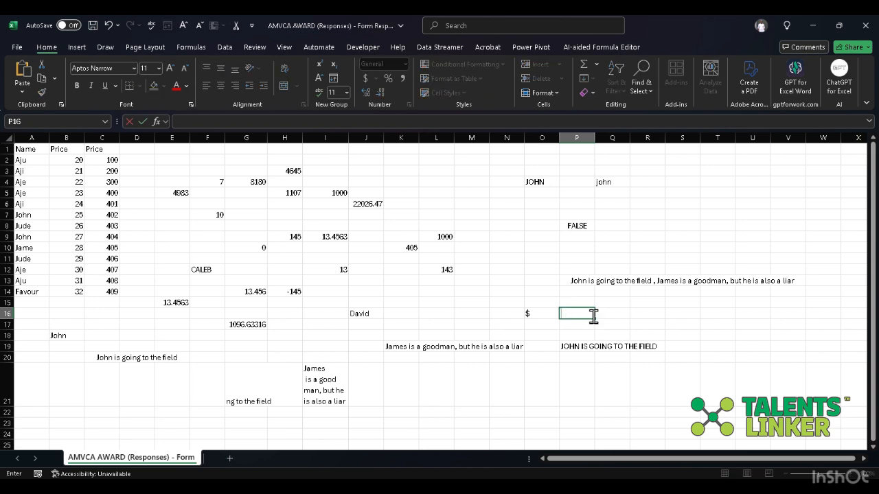
{"action": "type", "text": "=LOWER"}
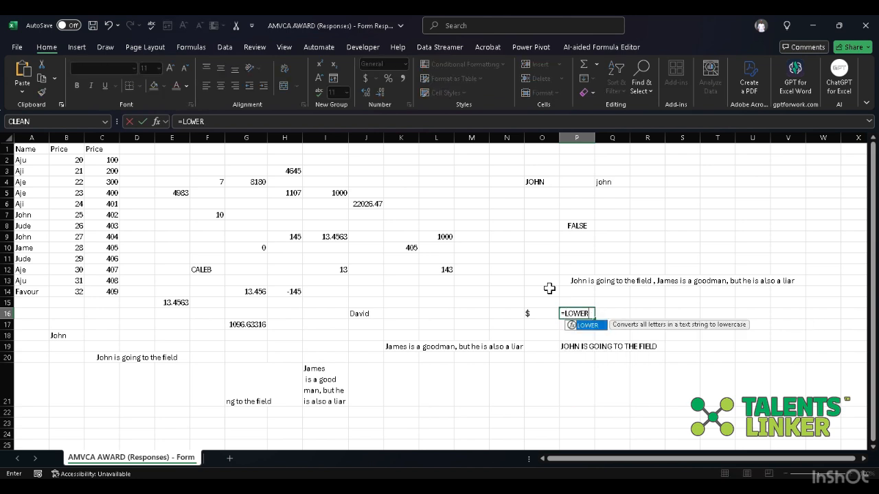
{"action": "left_click", "coordinate": [313, 124]}
{"action": "type", "text": "("}
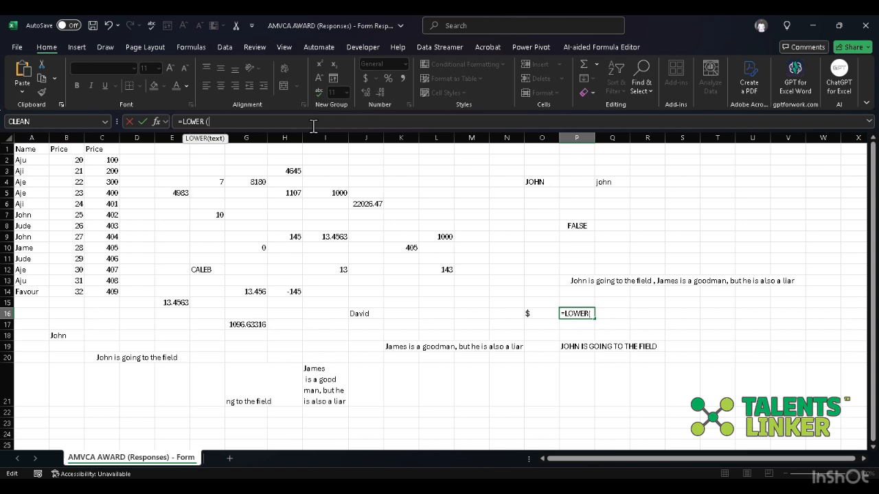
{"action": "left_click", "coordinate": [146, 368]}
{"action": "left_click", "coordinate": [152, 358]}
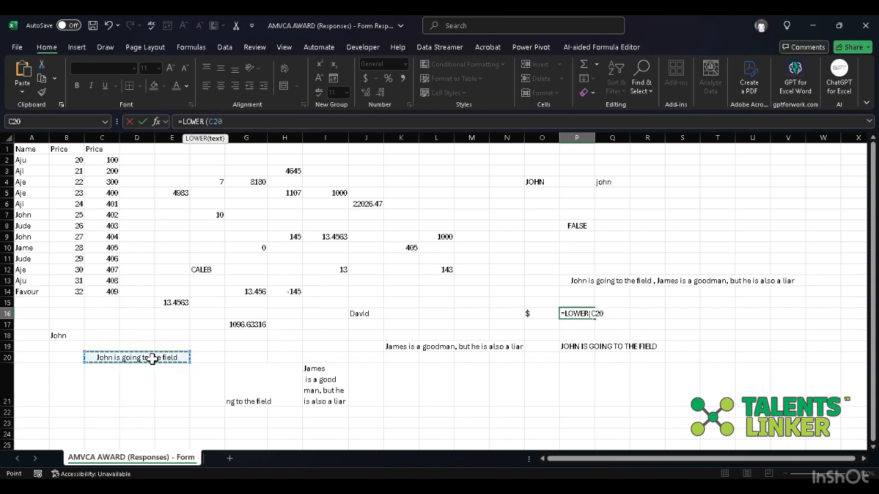
{"action": "type", "text": ")"}
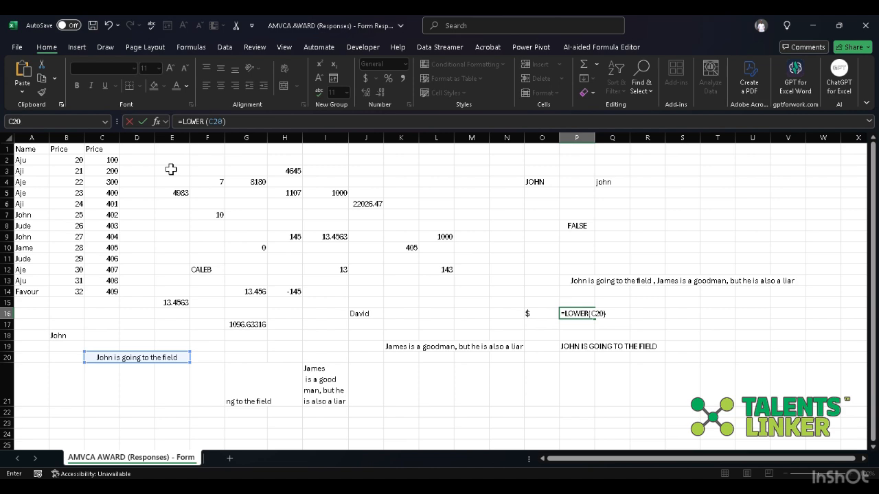
{"action": "key", "text": "Return"}
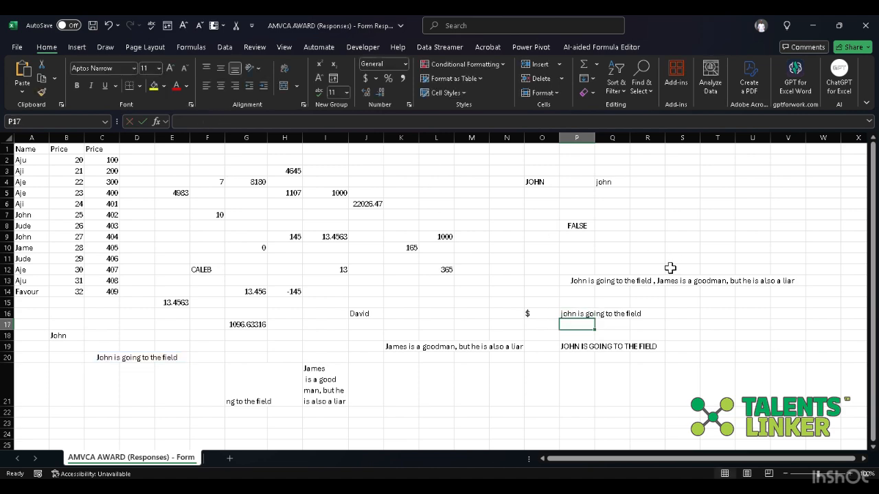